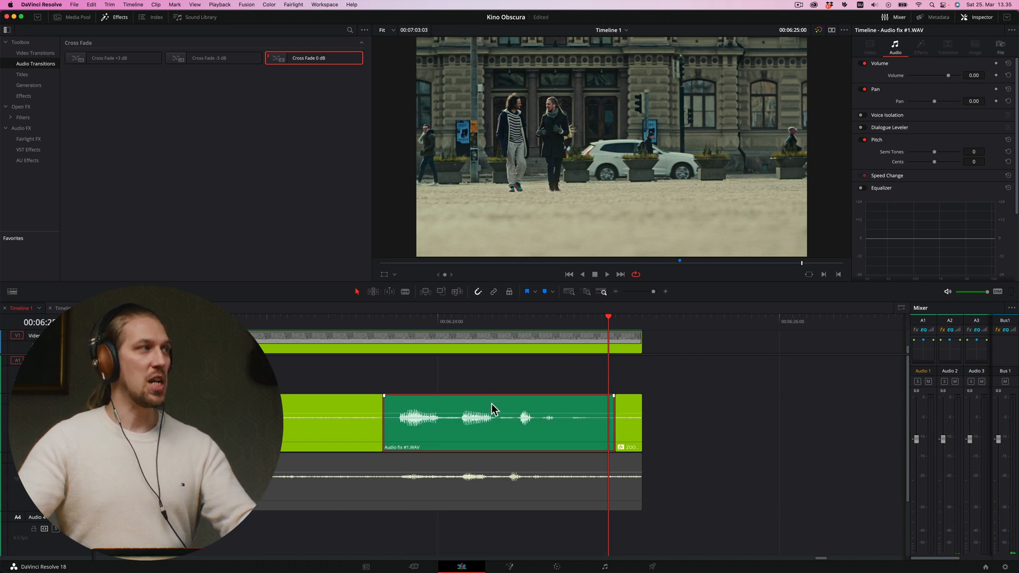
# - Play back the Audio fix #1.WAV line in the timeline and enable Voice Isolation on that clip
pyautogui.click(273, 326)
pyautogui.press('space')
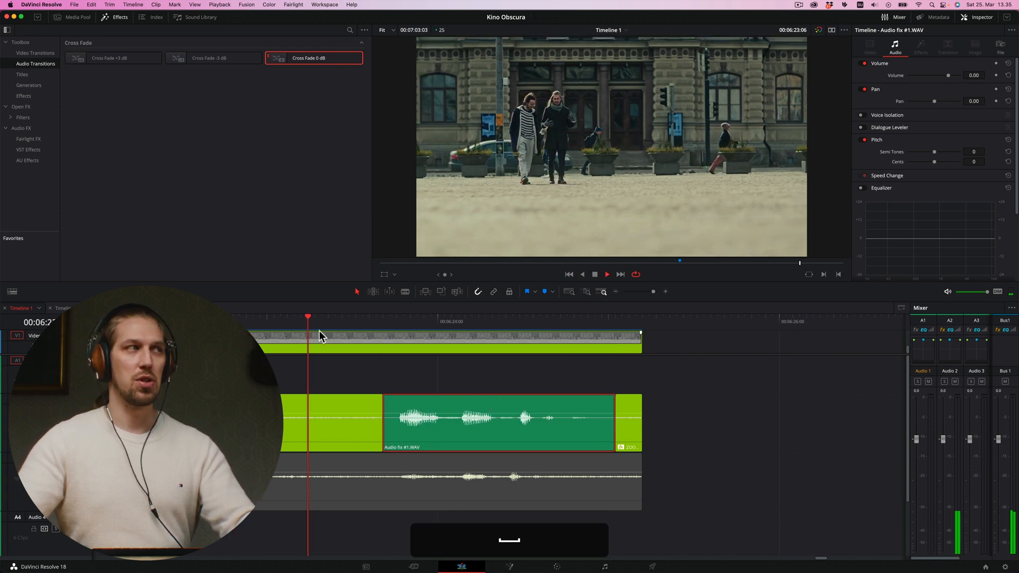
pyautogui.press('space')
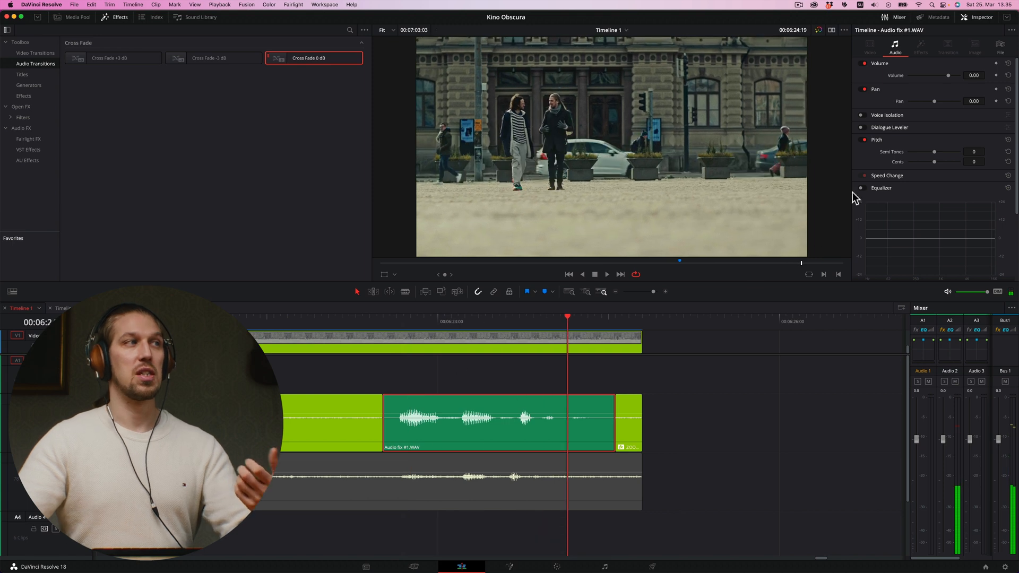
pyautogui.click(863, 115)
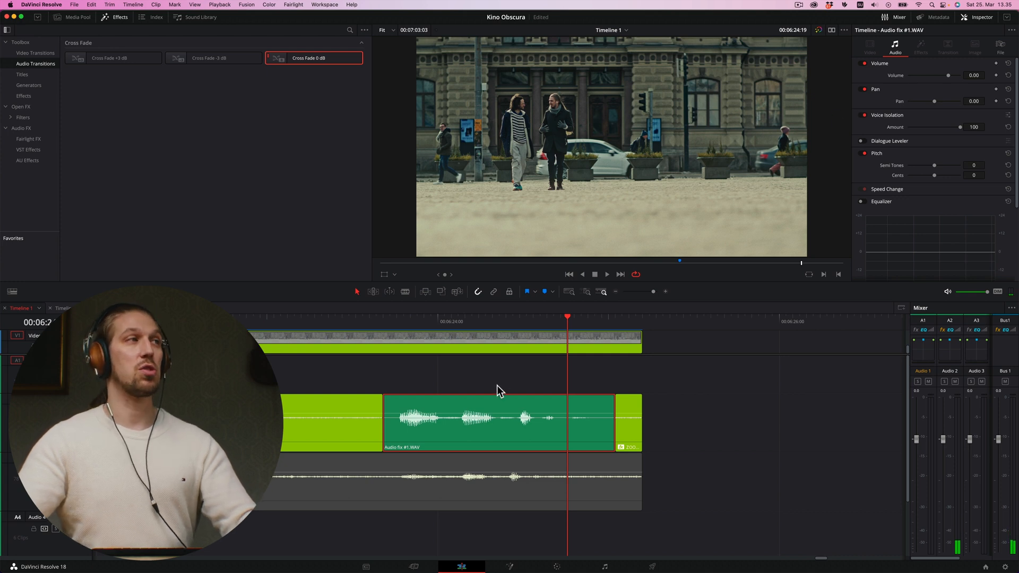
# - Move the leftover ZOOM0007.WAV ambience clip to Audio 3 and extend its start back beneath Audio fix #1.WAV
pyautogui.scroll(-5, 496, 388)
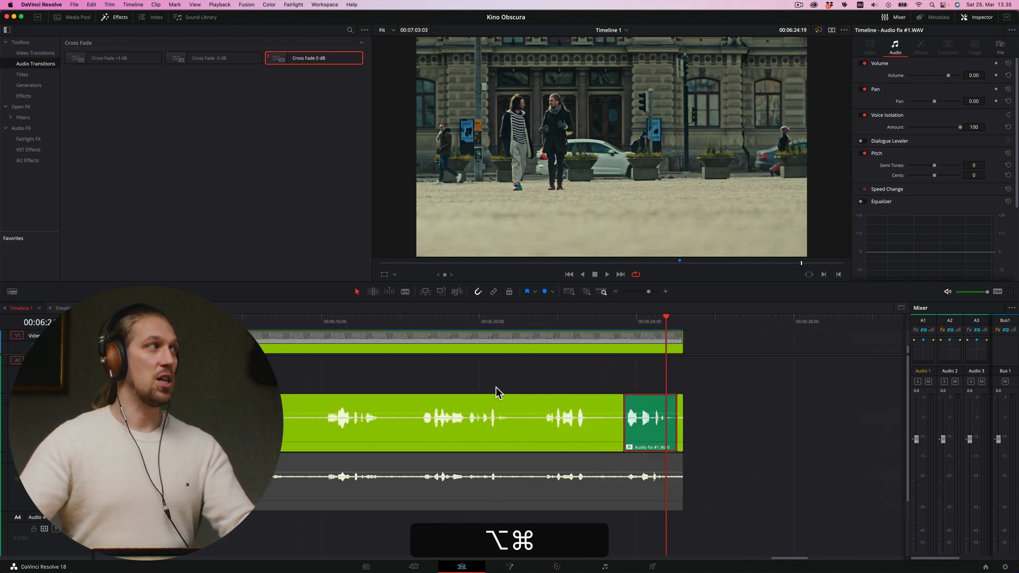
pyautogui.hscroll(-5, 496, 388)
pyautogui.hscroll(2, 484, 389)
pyautogui.moveTo(797, 425); pyautogui.dragTo(824, 467)
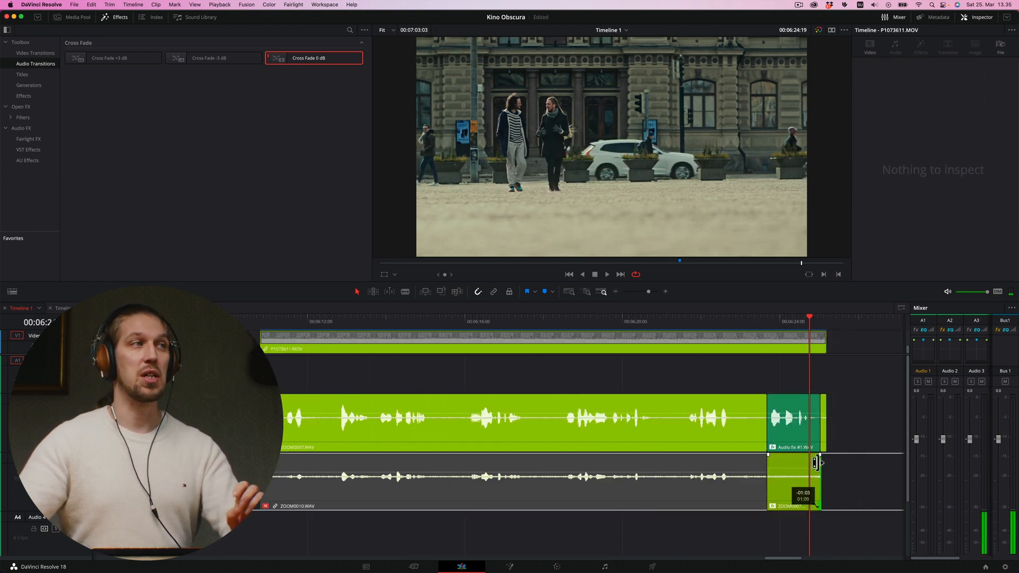
# - Extend Audio fix #1.WAV to the video clip's end, lengthen the ambience beneath it, and cut off and delete the ambience overhang
pyautogui.scroll(3, 829, 425)
pyautogui.press('d')
pyautogui.moveTo(534, 424); pyautogui.dragTo(551, 424)
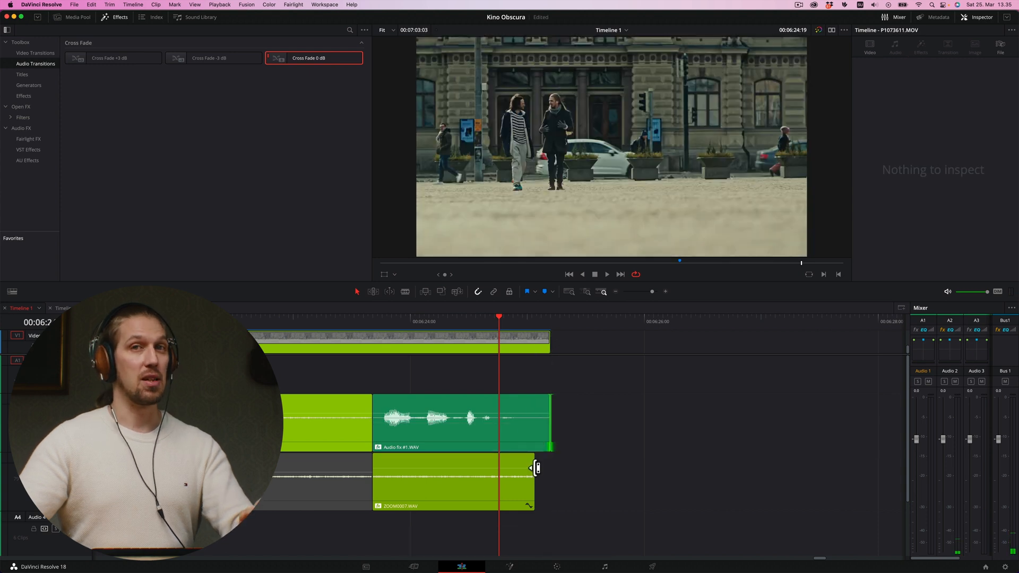
pyautogui.moveTo(534, 464); pyautogui.dragTo(577, 464)
pyautogui.press('b')
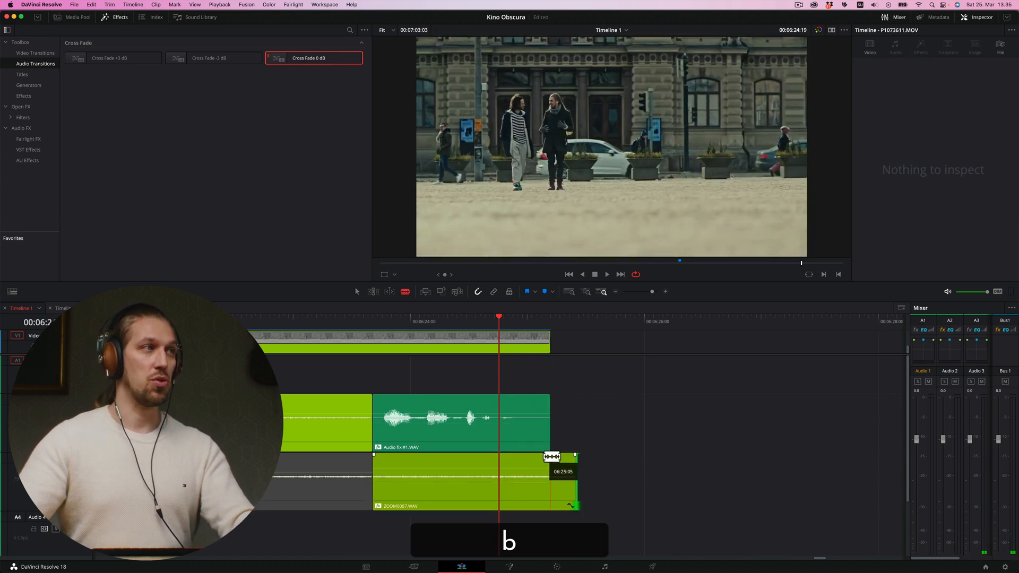
pyautogui.press('BackSpace')
# - Play back the junction between the original dialogue and Audio fix #1.WAV with the ambience beneath it
pyautogui.press('super+minus')
pyautogui.press('space')
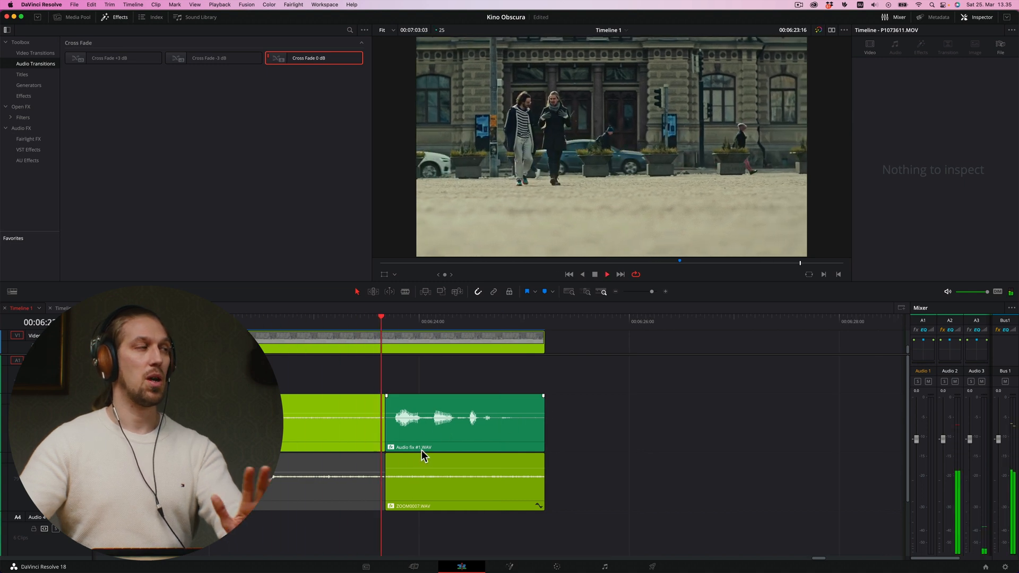
pyautogui.press('space')
# - Smooth the Audio fix #1.WAV junction by starting the Audio 3 ambience slightly earlier with a fade-in and extending its end to the video clip's end
pyautogui.scroll(5, 268, 480)
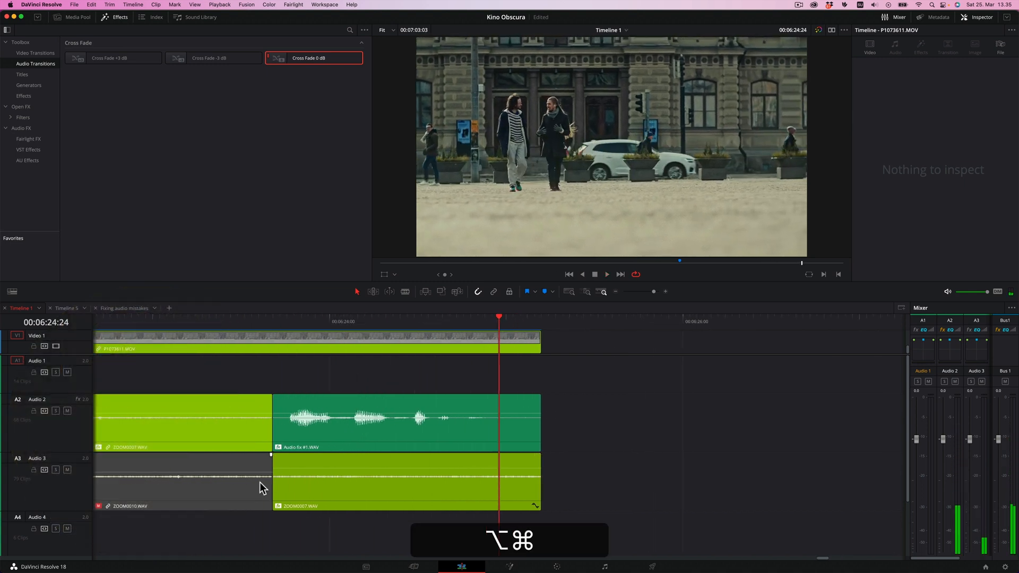
pyautogui.click(265, 457)
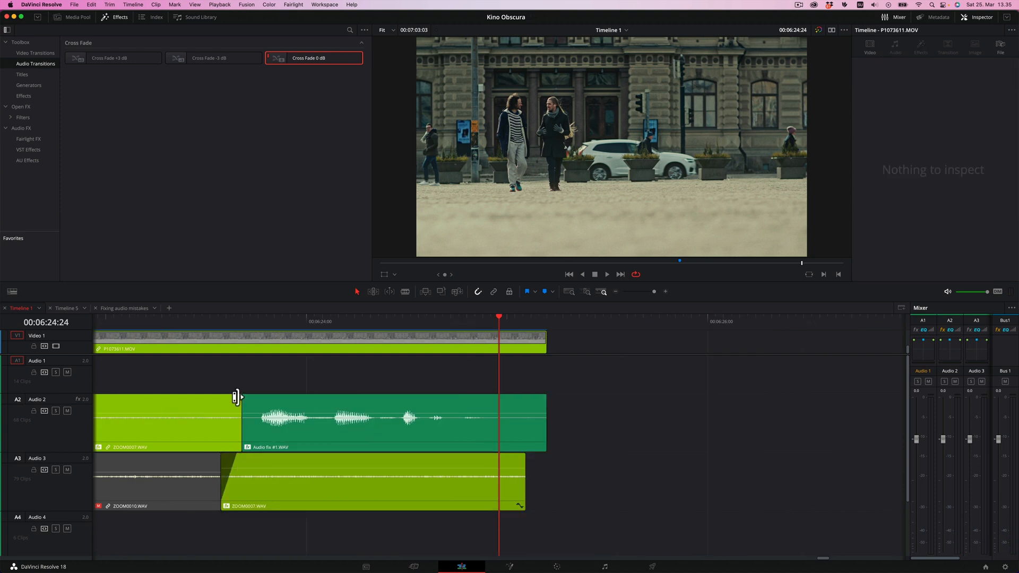
pyautogui.moveTo(526, 460); pyautogui.dragTo(547, 460)
# - Play back the scene from the earlier dialogue through the faded transition into Audio fix #1.WAV
pyautogui.scroll(-5, 208, 391)
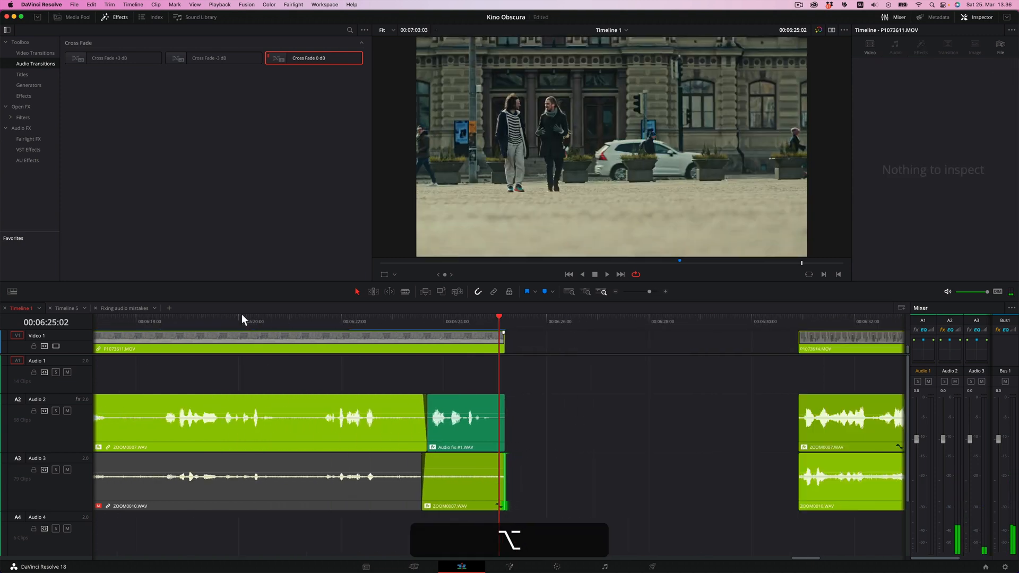
pyautogui.click(242, 316)
pyautogui.press('space')
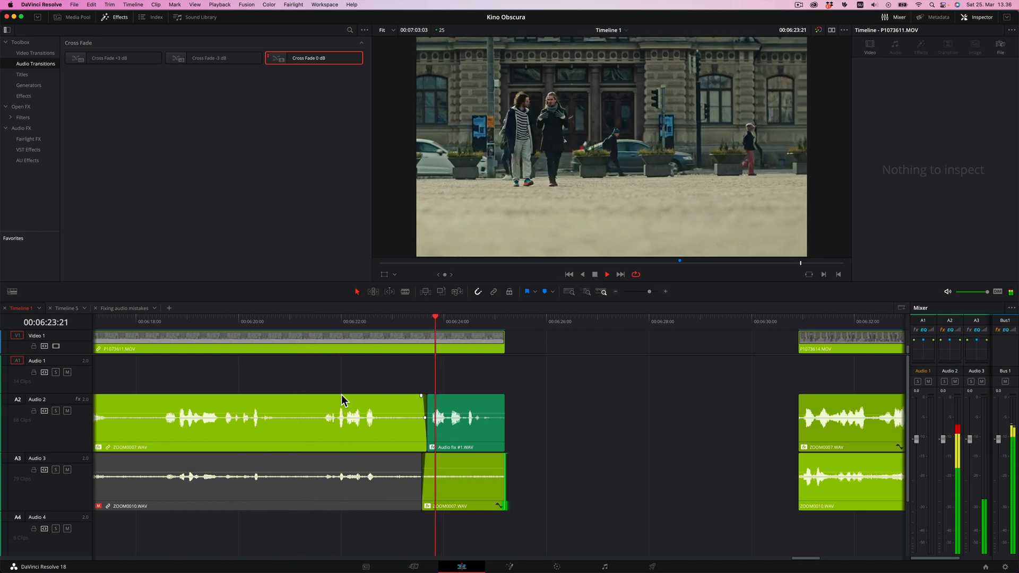
pyautogui.press('space')
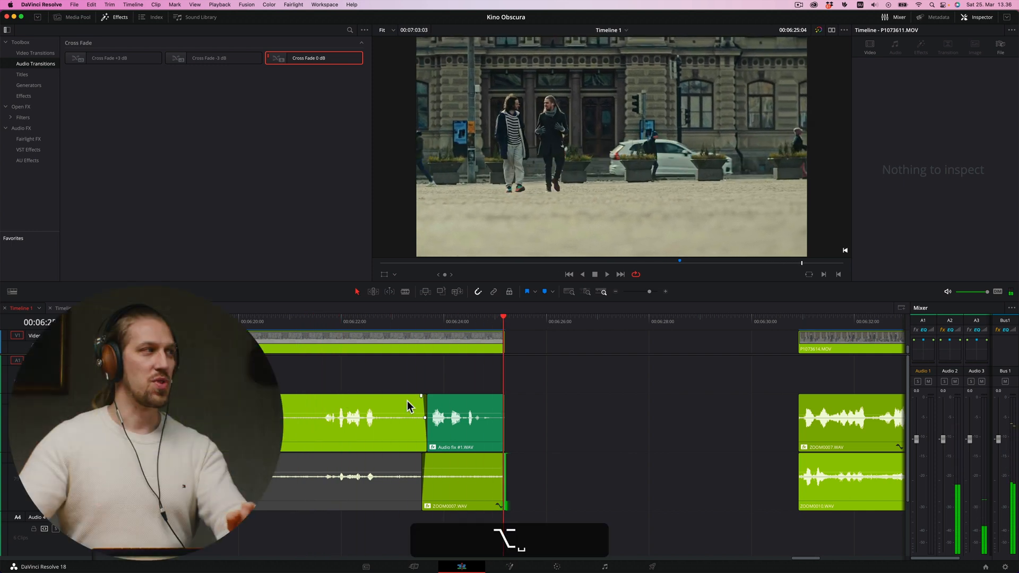
# - Play the dialogue in the following clip, P1073614.MOV, and listen to how the Audio 2 and Audio 3 recordings overlap
pyautogui.scroll(-5, 408, 400)
pyautogui.hscroll(10, 454, 405)
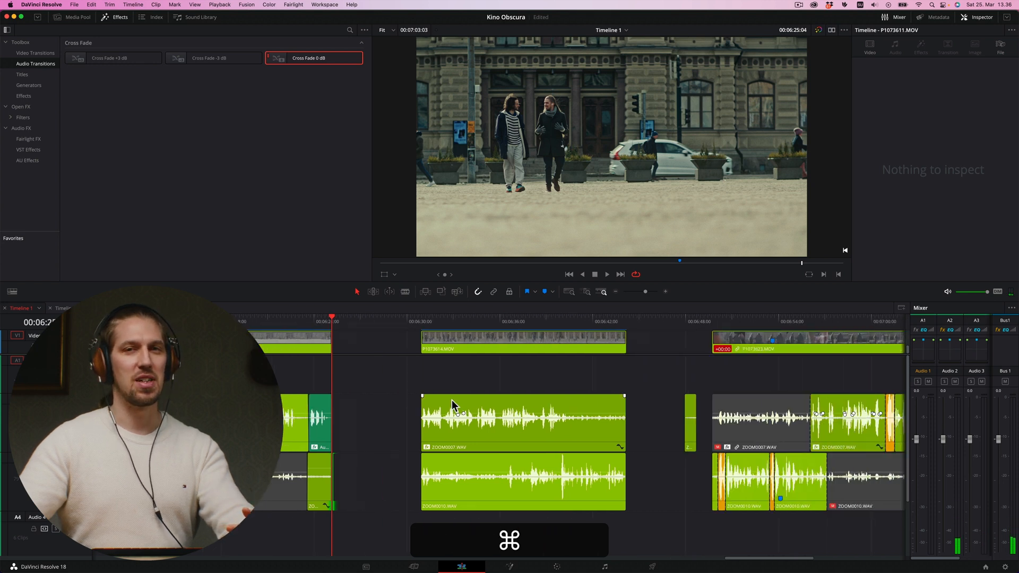
pyautogui.click(444, 317)
pyautogui.scroll(5, 468, 397)
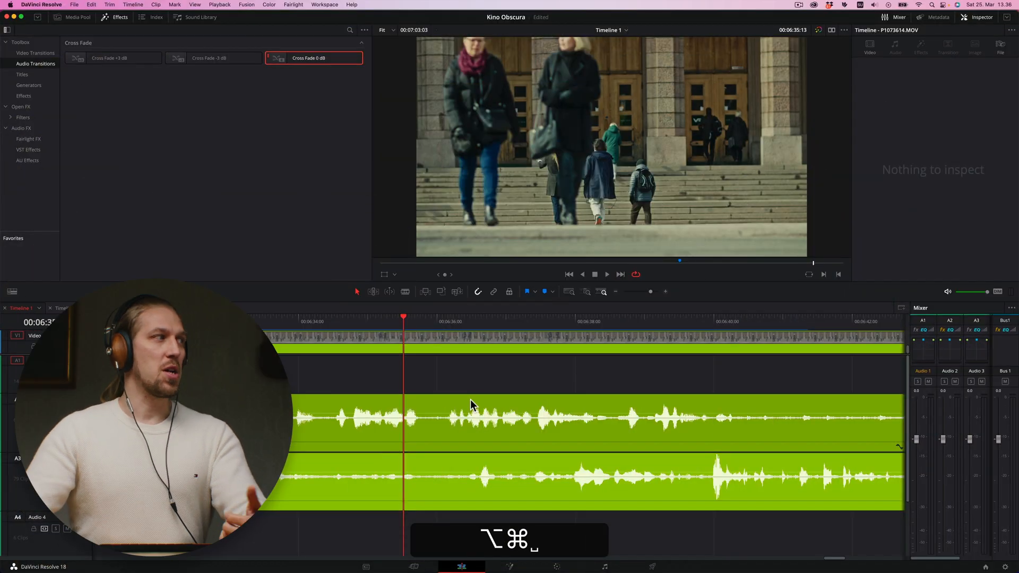
pyautogui.press('space')
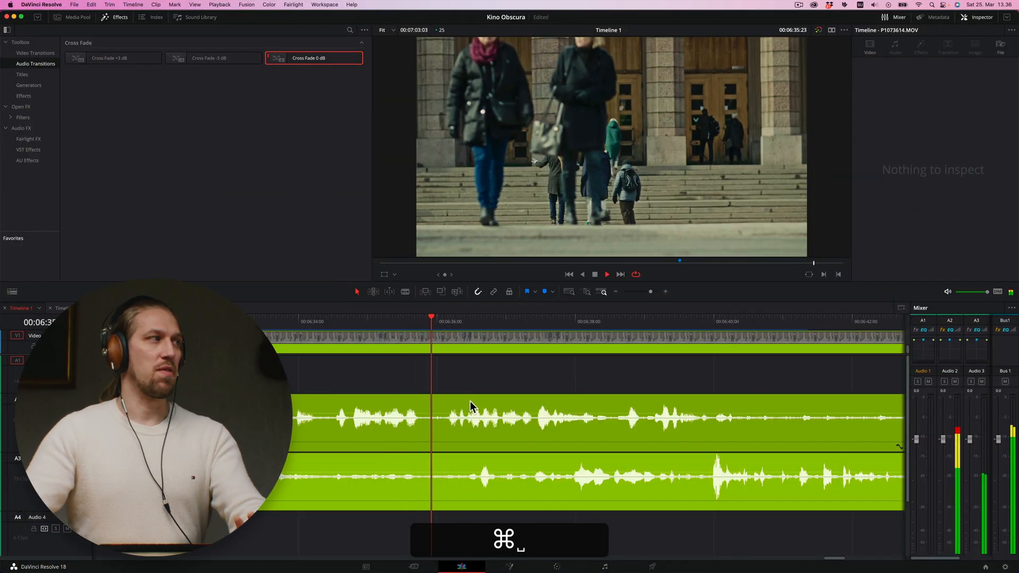
pyautogui.scroll(-2, 537, 407)
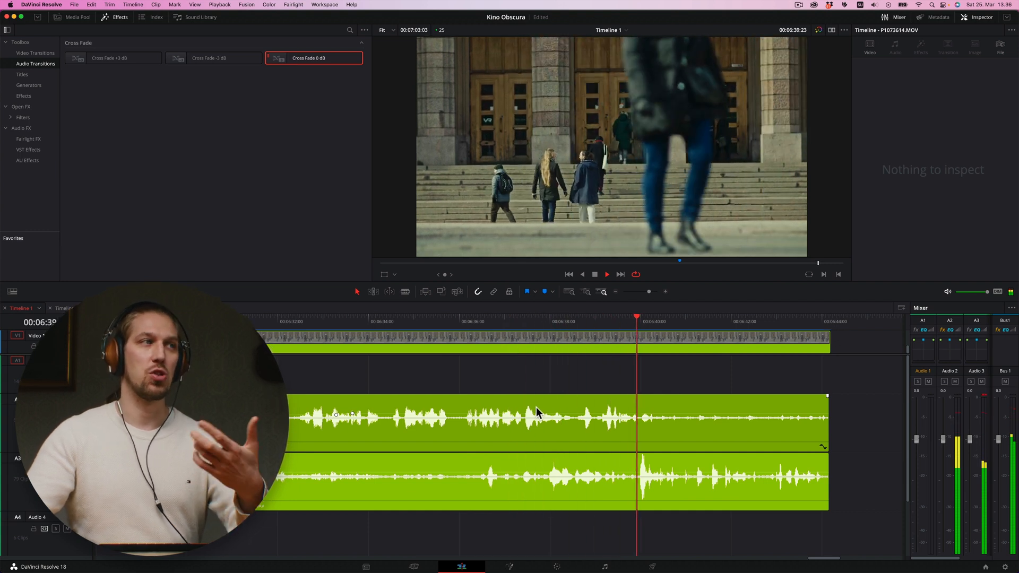
pyautogui.press('space')
# - Mark a timeline range around the overlapping dialogue with an in point at 00:06:37:10 and an out point at 00:06:39:00
pyautogui.click(522, 321)
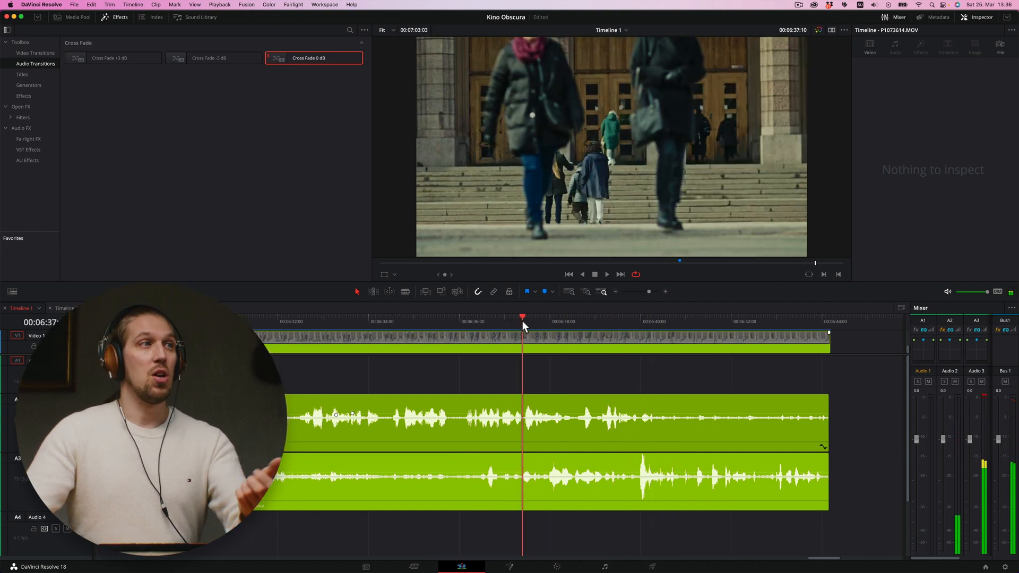
pyautogui.press('i')
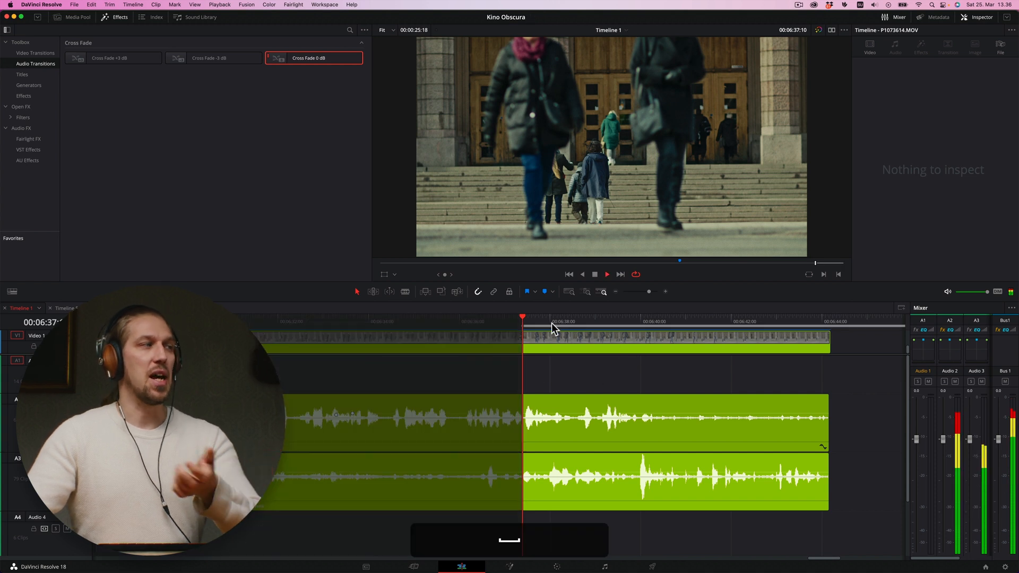
pyautogui.scroll(5, 585, 384)
pyautogui.press('space')
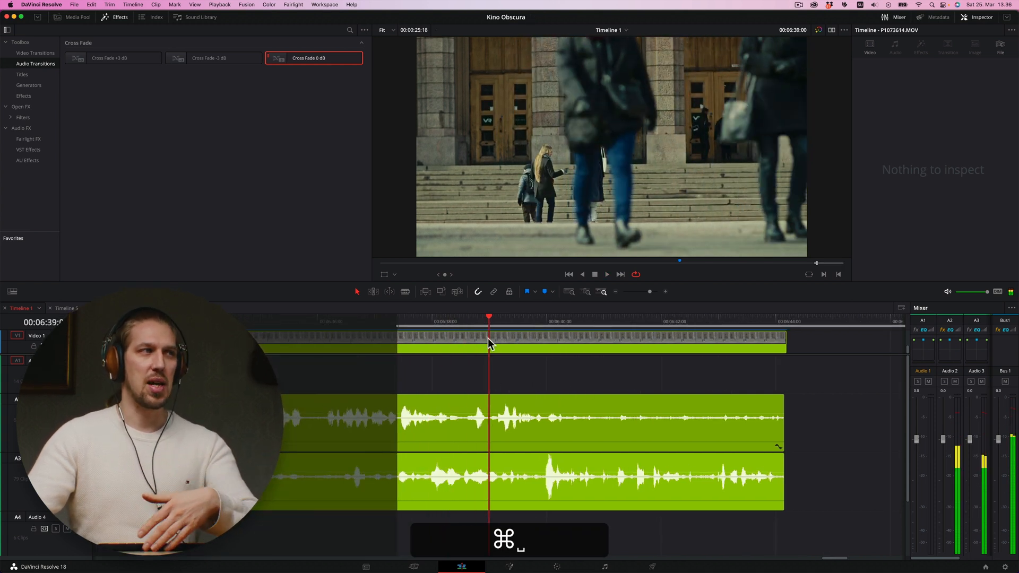
pyautogui.press('o')
# - Select the ZOOM0010.WAV clip on Audio 3 and listen to the marked dialogue against Audio 2 to examine their relative timing
pyautogui.keyDown('alt'); pyautogui.click(498, 332); pyautogui.keyUp('alt')
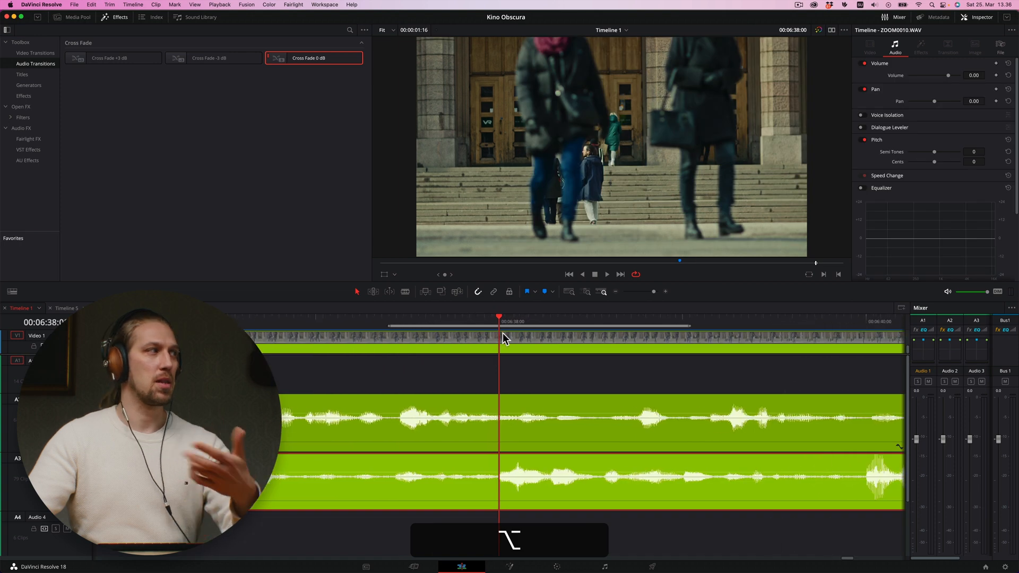
pyautogui.click(366, 317)
pyautogui.press('space')
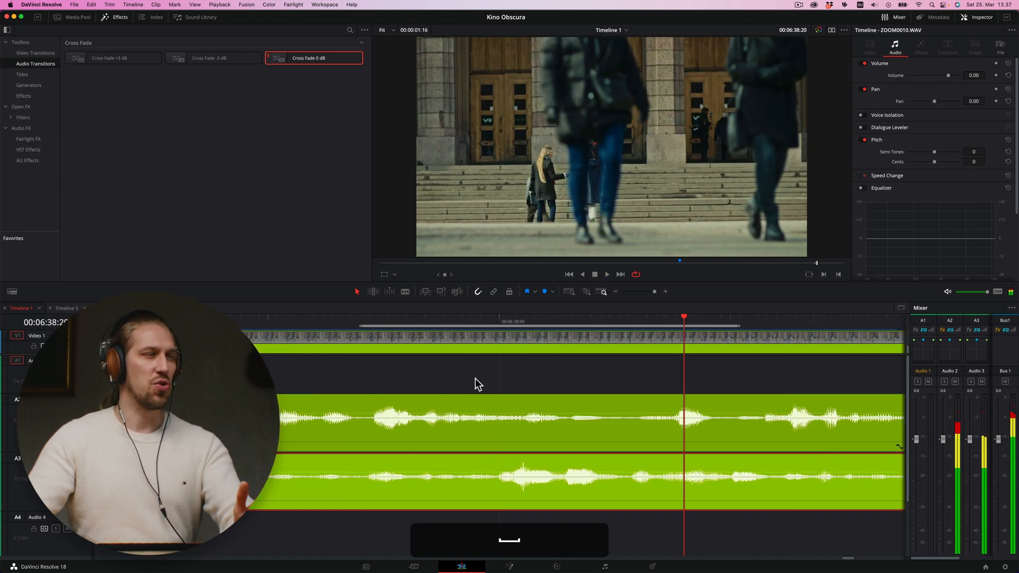
pyautogui.scroll(-3, 365, 460)
pyautogui.scroll(5, 346, 466)
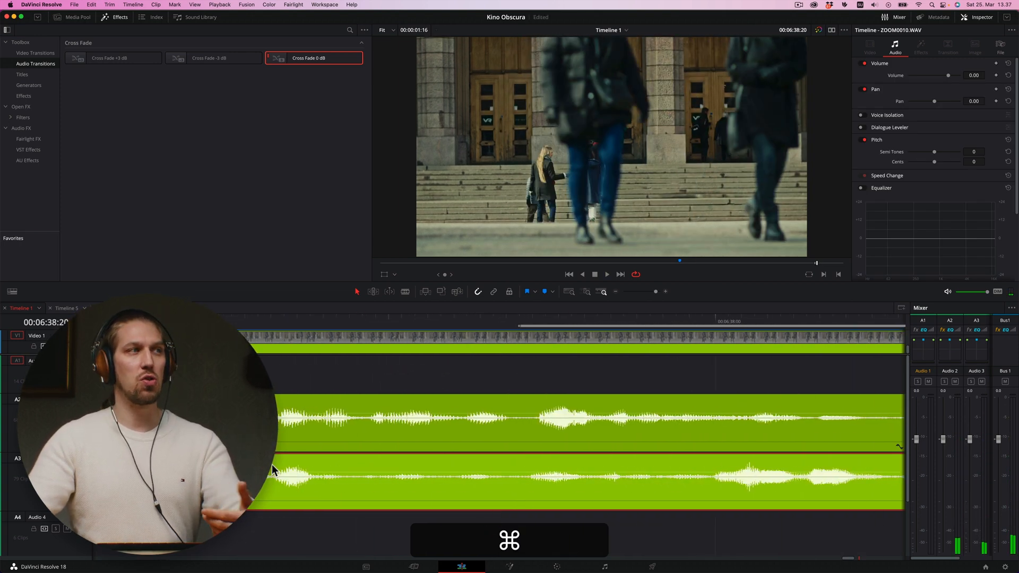
pyautogui.hscroll(3, 272, 465)
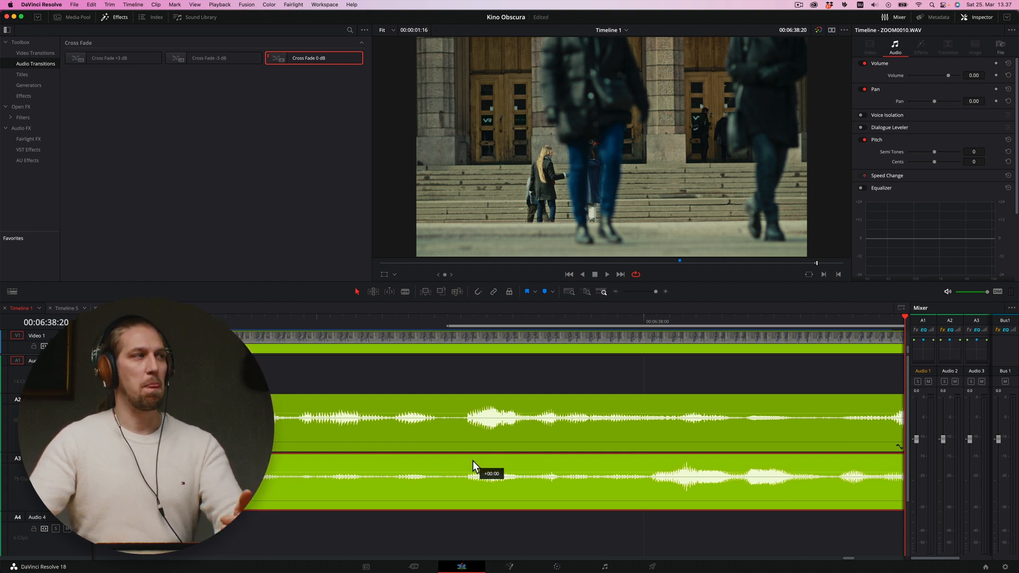
pyautogui.click(448, 320)
pyautogui.press('space')
pyautogui.keyDown('alt'); pyautogui.keyDown('super'); pyautogui.scroll(-2, 469, 397); pyautogui.keyUp('super'); pyautogui.keyUp('alt')
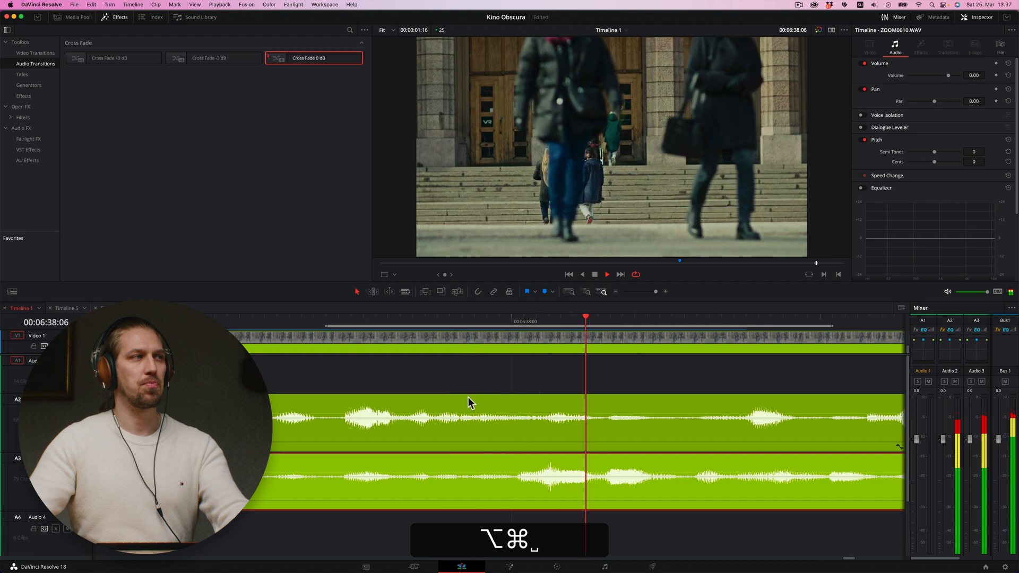
pyautogui.press('space')
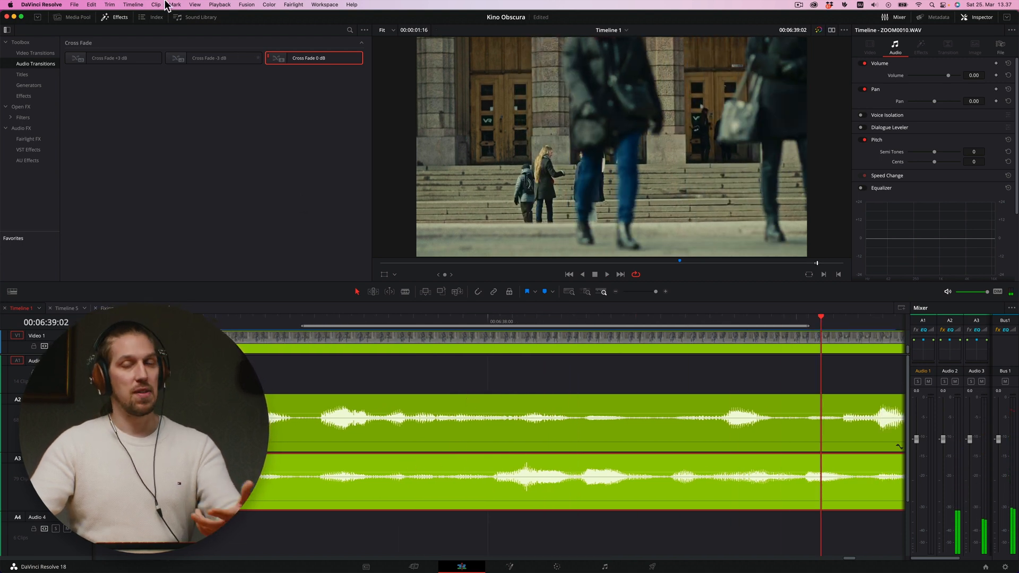
# - Look up the playback command that plays the timeline from the in point to the out point
pyautogui.click(132, 5)
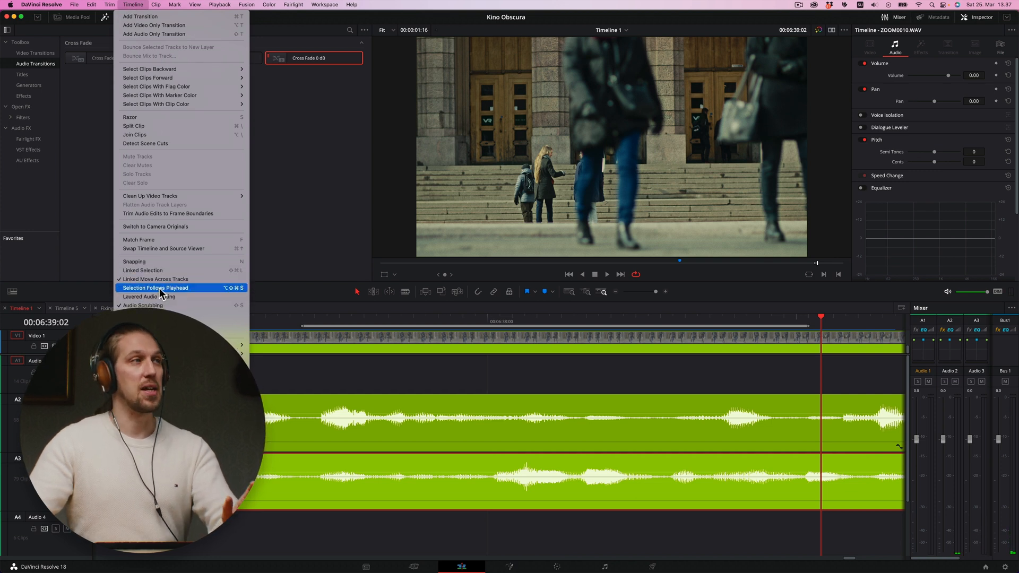
pyautogui.click(425, 436)
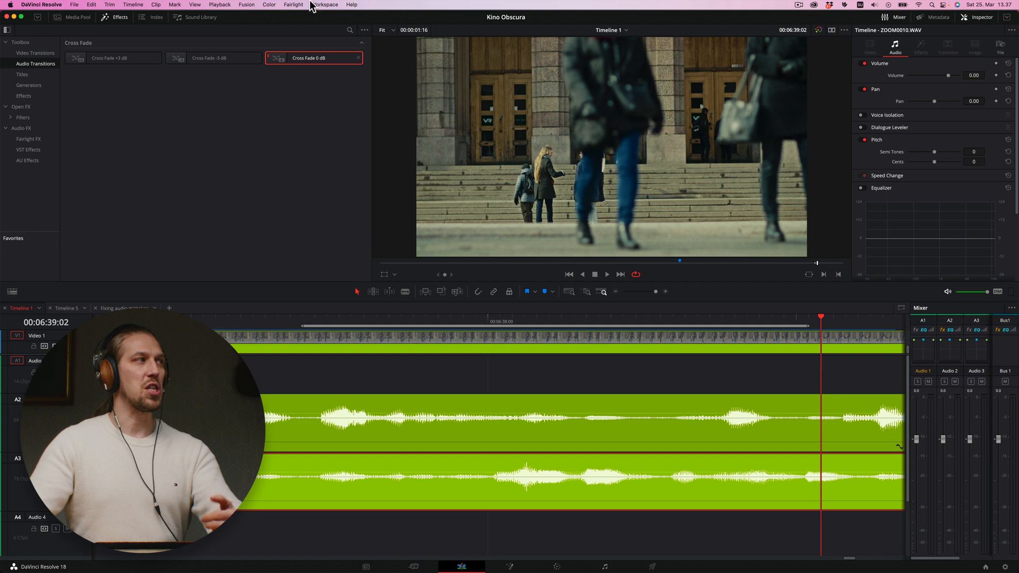
pyautogui.moveTo(225, 5)
pyautogui.moveTo(247, 203)
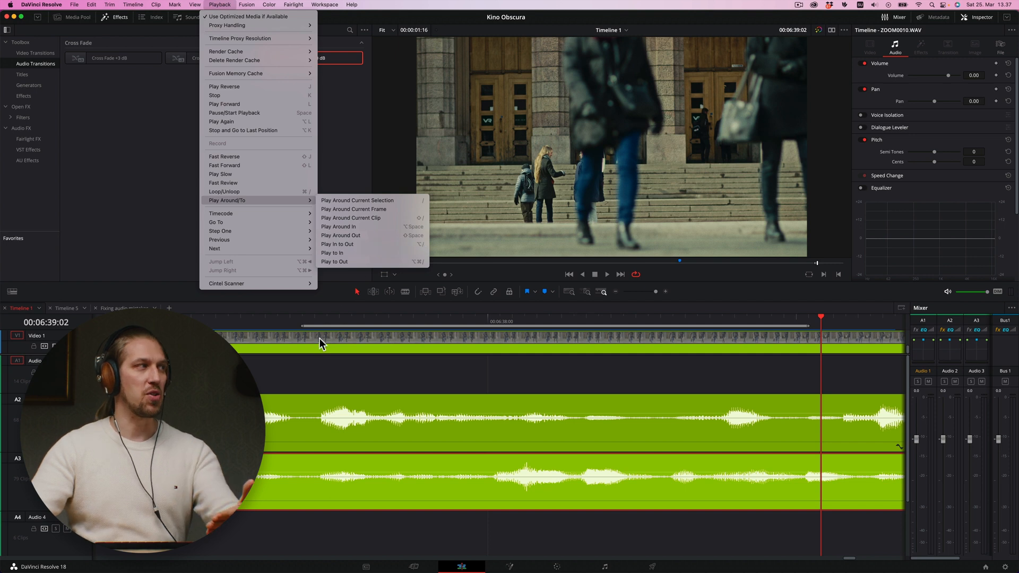
pyautogui.click(310, 318)
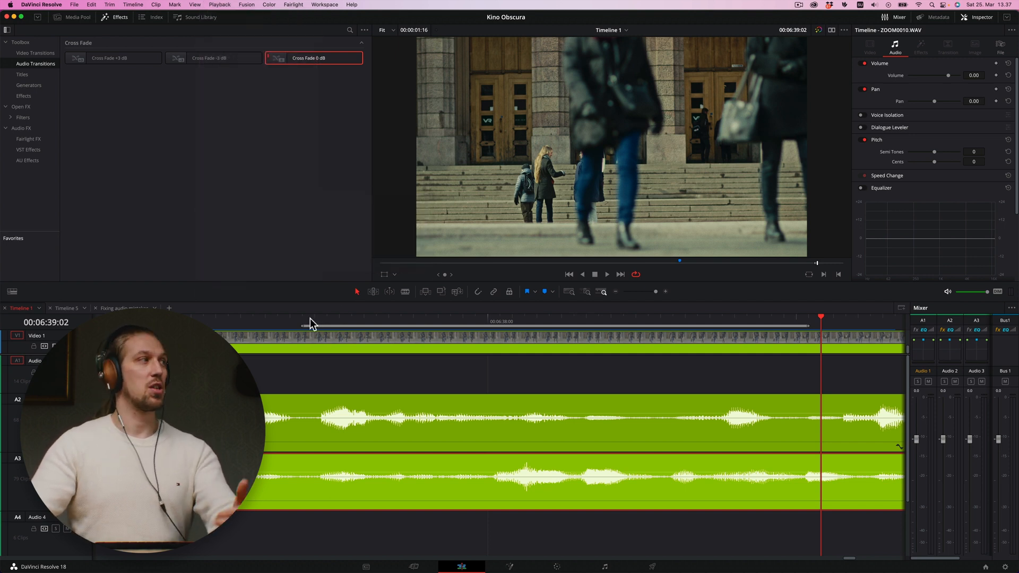
# - Play the marked range from in to out and listen to the timing between the two dialogue tracks
pyautogui.press('shift+super')
pyautogui.press('alt+shift+super+p')
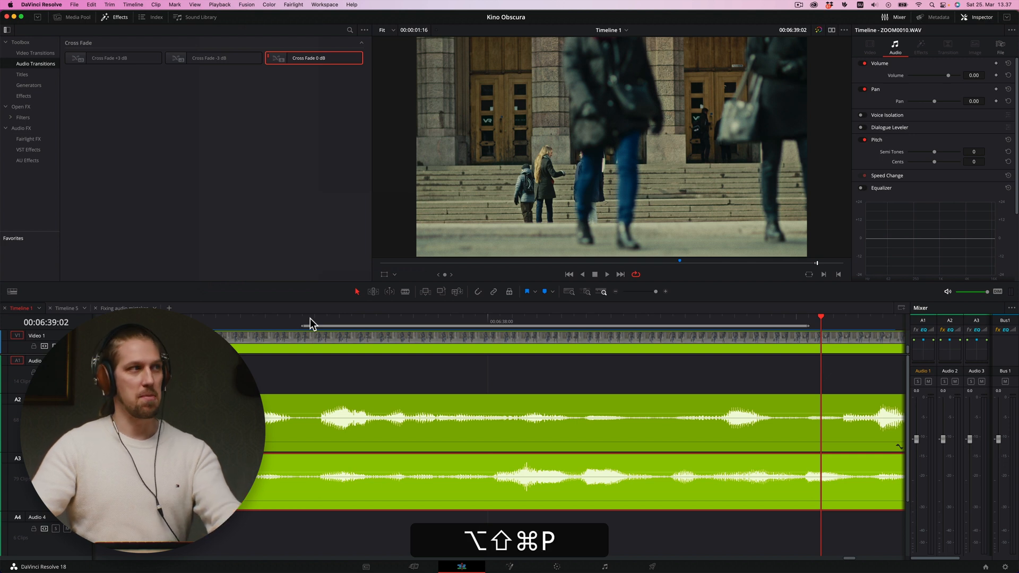
pyautogui.press('space')
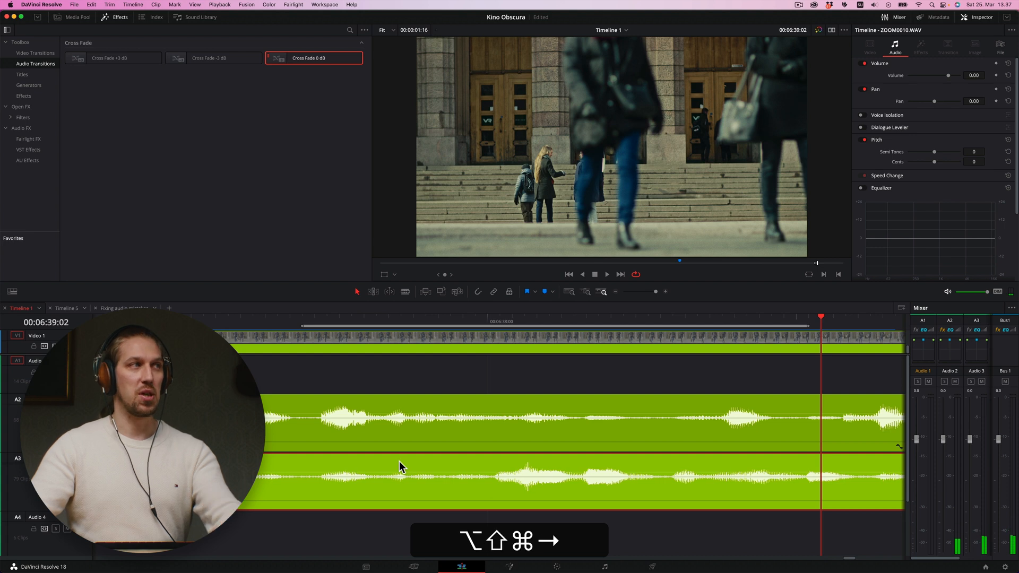
pyautogui.press('alt+shift+super+p')
pyautogui.press('space')
# - Nudge the selected ZOOM0010.WAV clip on Audio 3 later in small increments, replaying the in-to-out range between nudges
pyautogui.press('alt+shift+super+Right')
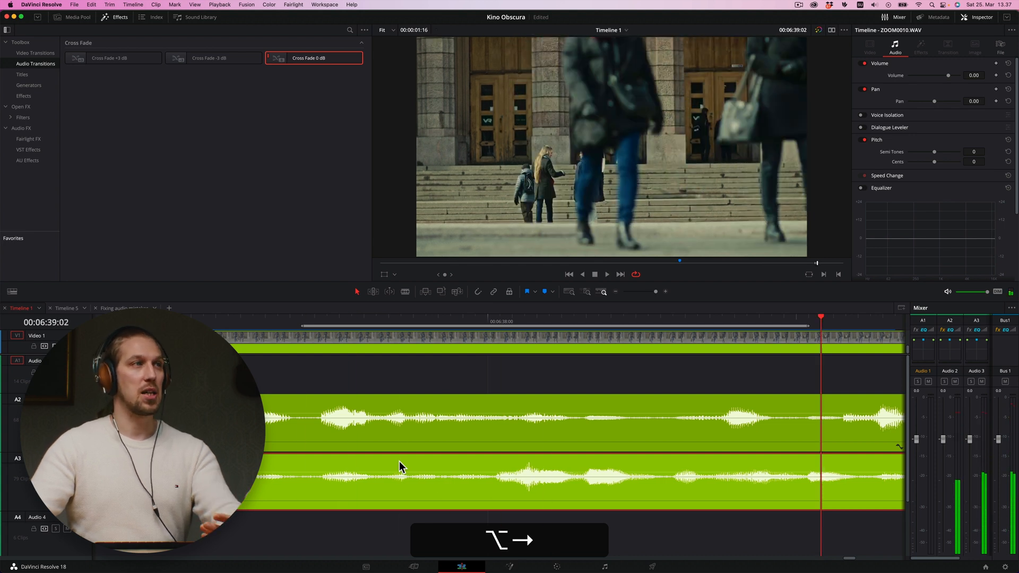
pyautogui.press('alt+shift+super+p')
pyautogui.hotkey('alt', 'Right')
pyautogui.press('alt+shift+super+Right')
pyautogui.press('alt+shift+super+p')
pyautogui.press('space')
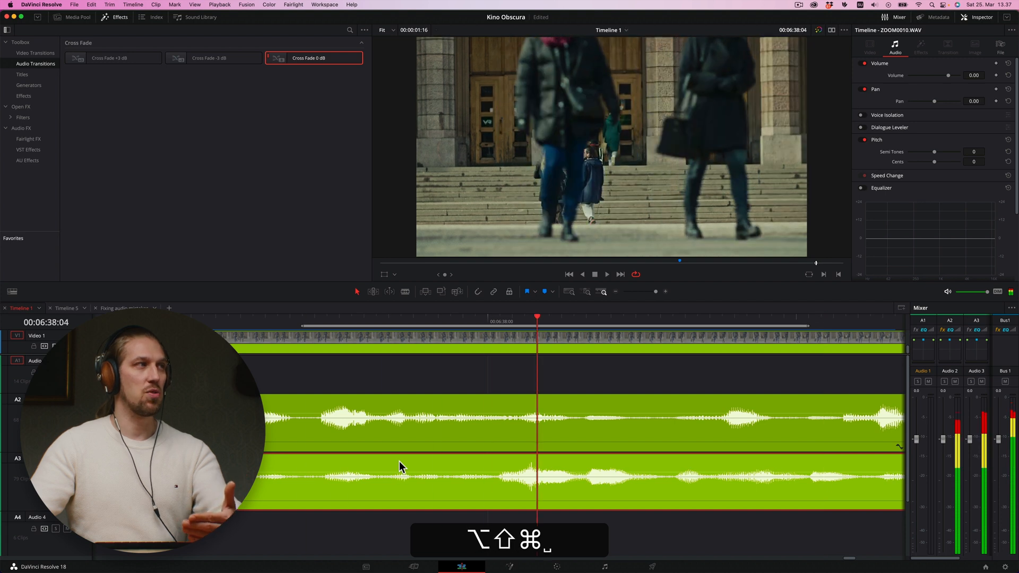
# - Nudge ZOOM0010.WAV on Audio 3 slightly earlier and replay the in-to-out range
pyautogui.hotkey('alt', 'Left')
pyautogui.press('alt+shift+super+Left')
pyautogui.press('alt+shift+super+p')
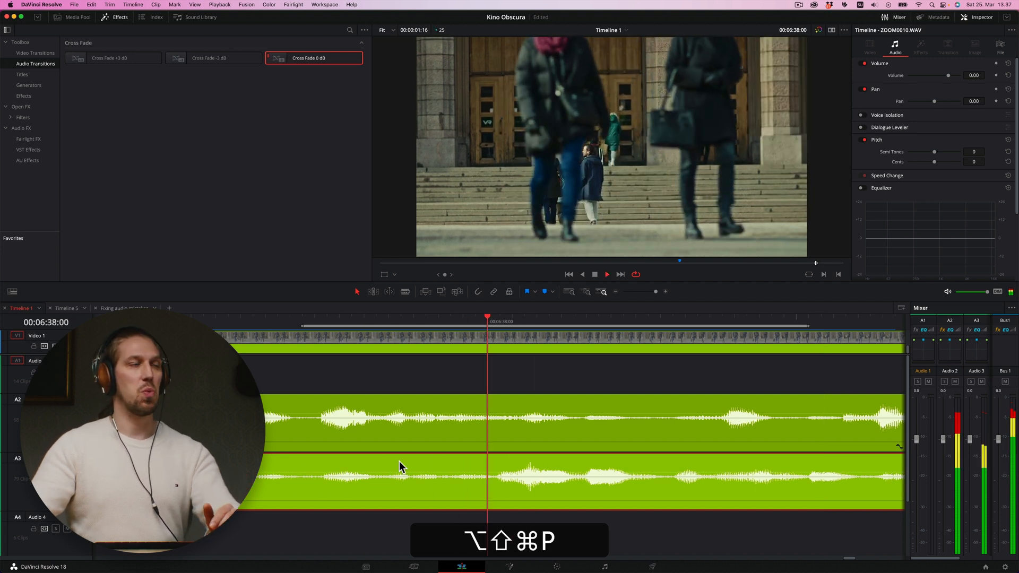
# - Keep nudging ZOOM0010.WAV on Audio 3 earlier in small increments, replaying the in-to-out range after each nudge
pyautogui.hotkey('alt', 'Left')
pyautogui.hotkey('alt', 'shift', 'Left')
pyautogui.press('alt+shift+super+p')
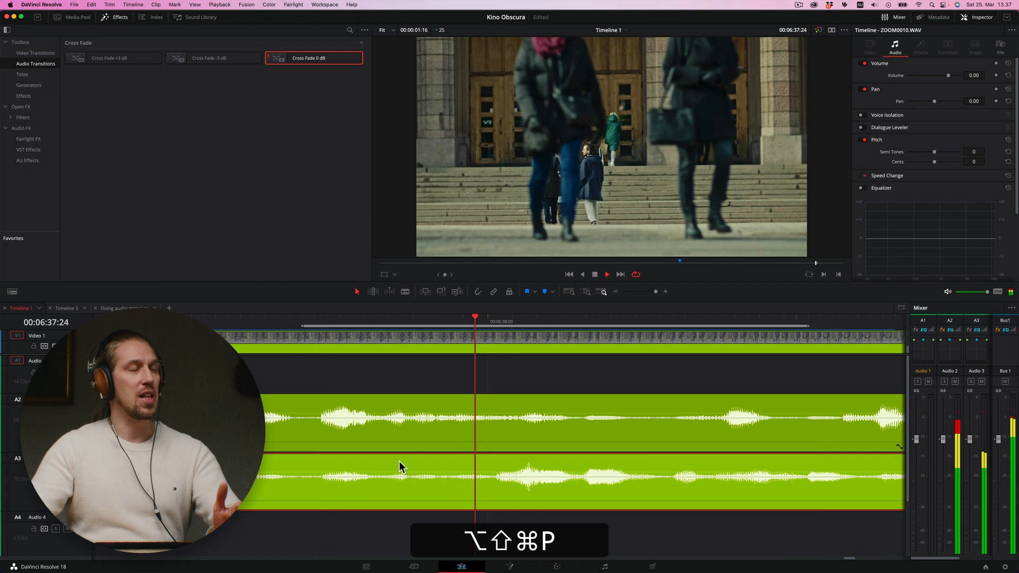
pyautogui.hotkey('alt', 'space')
pyautogui.hotkey('alt', 'shift', 'Left')
pyautogui.press('alt+shift+super+p')
pyautogui.press('alt+shift+super+space')
pyautogui.hotkey('alt', 'Left')
pyautogui.press('alt+shift+super+p')
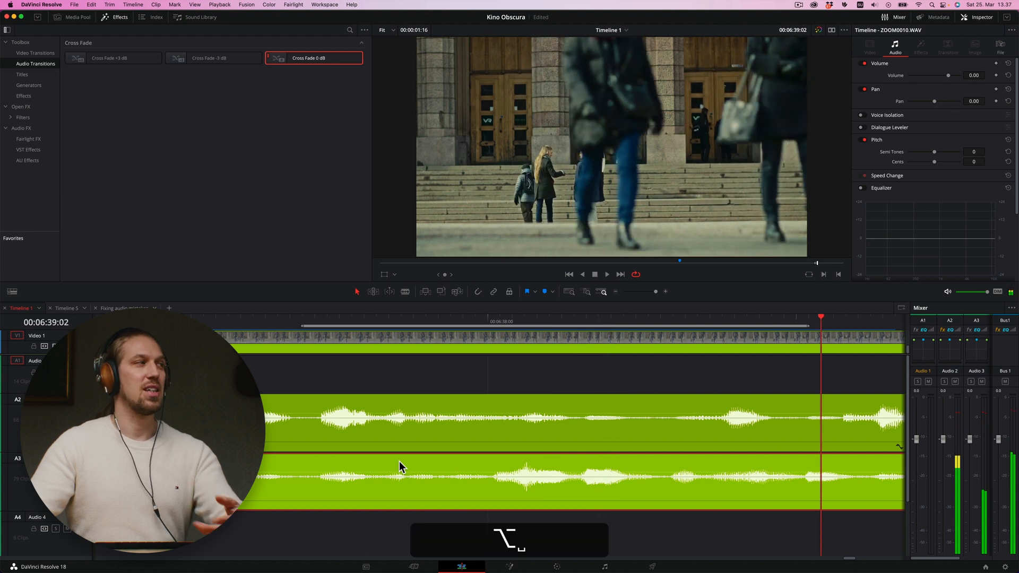
pyautogui.hotkey('alt', 'space')
# - Play the whole overlapping dialogue passage, muting and unmuting Audio 3 to compare how the two recordings blend
pyautogui.scroll(-5, 414, 449)
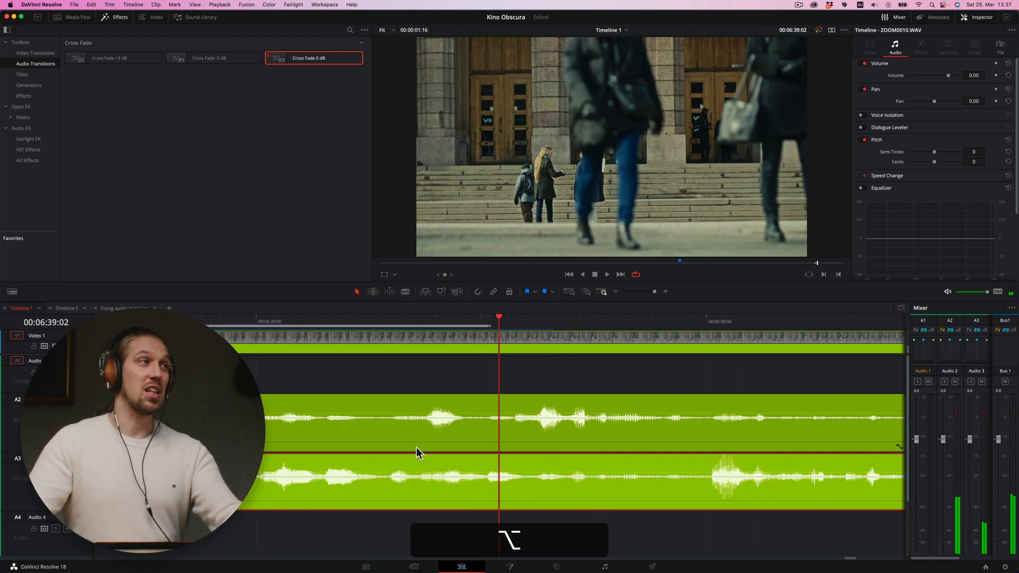
pyautogui.scroll(-4, 417, 447)
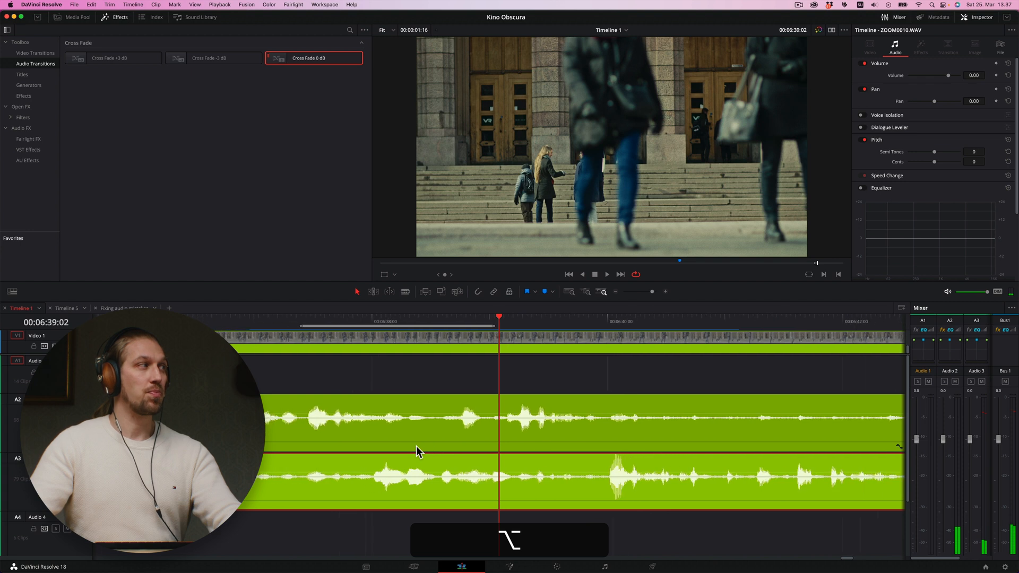
pyautogui.scroll(-5, 416, 447)
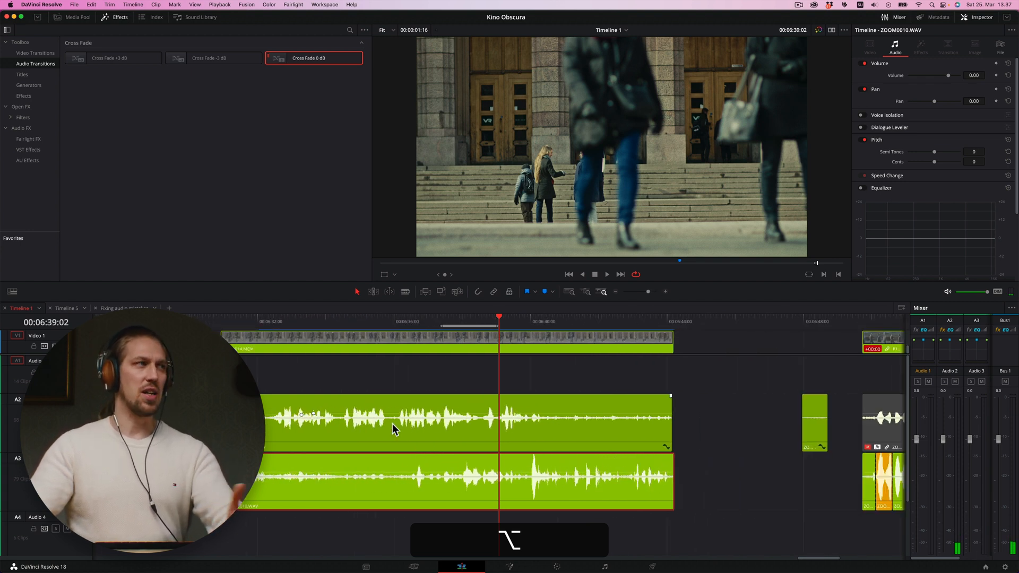
pyautogui.click(327, 321)
pyautogui.press('space')
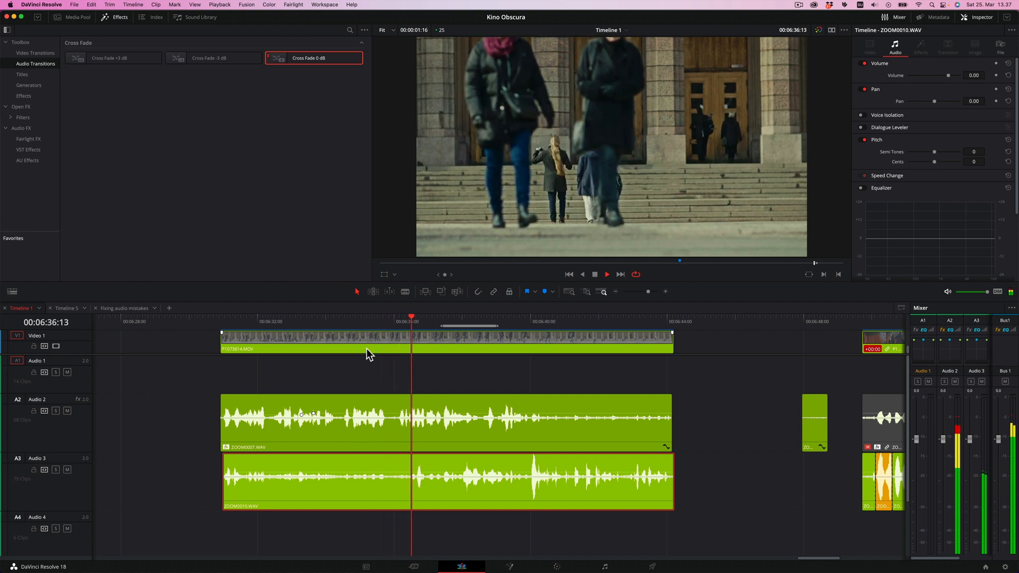
pyautogui.press('space')
pyautogui.click(68, 469)
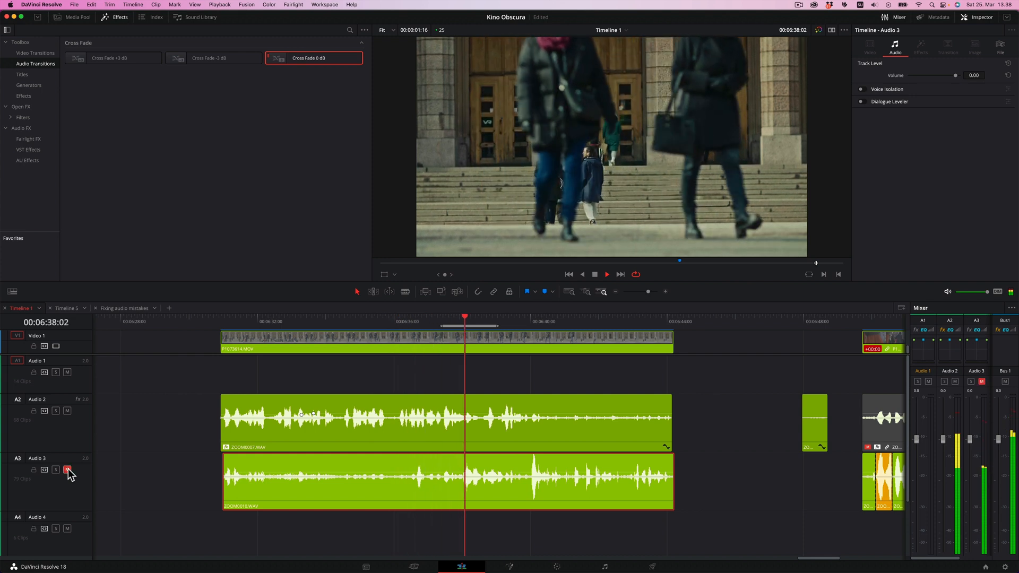
pyautogui.press('space')
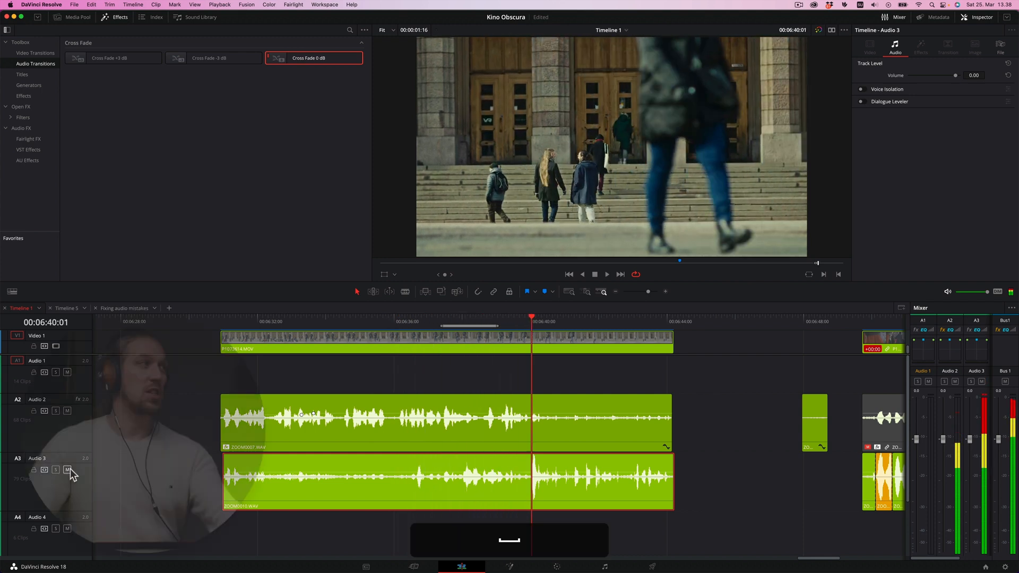
# - Play the start, middle and end of the P1073623.MOV scene and listen to the orange-marked clips on Audio 2 and Audio 3
pyautogui.press('alt')
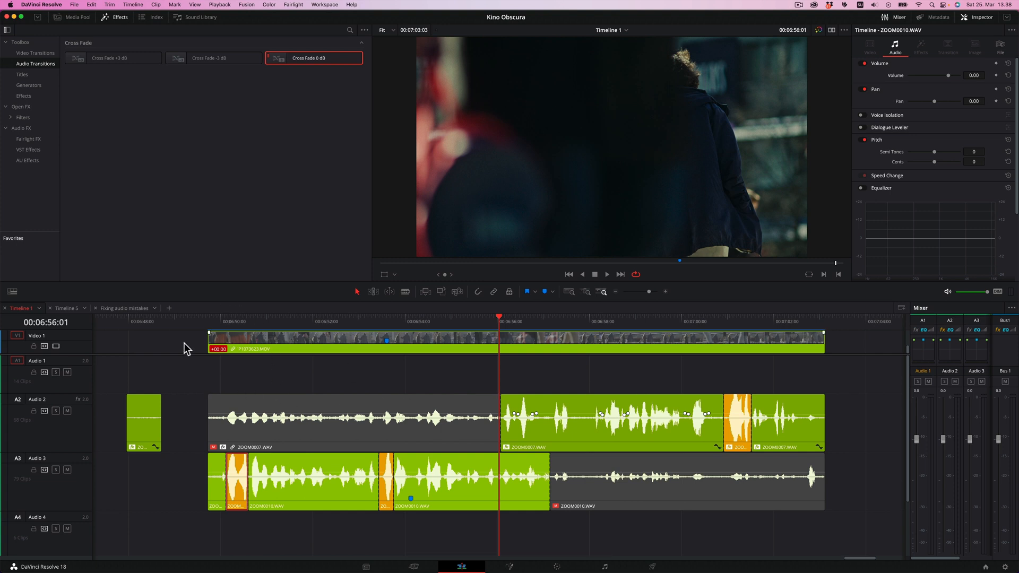
pyautogui.click(223, 323)
pyautogui.press('space')
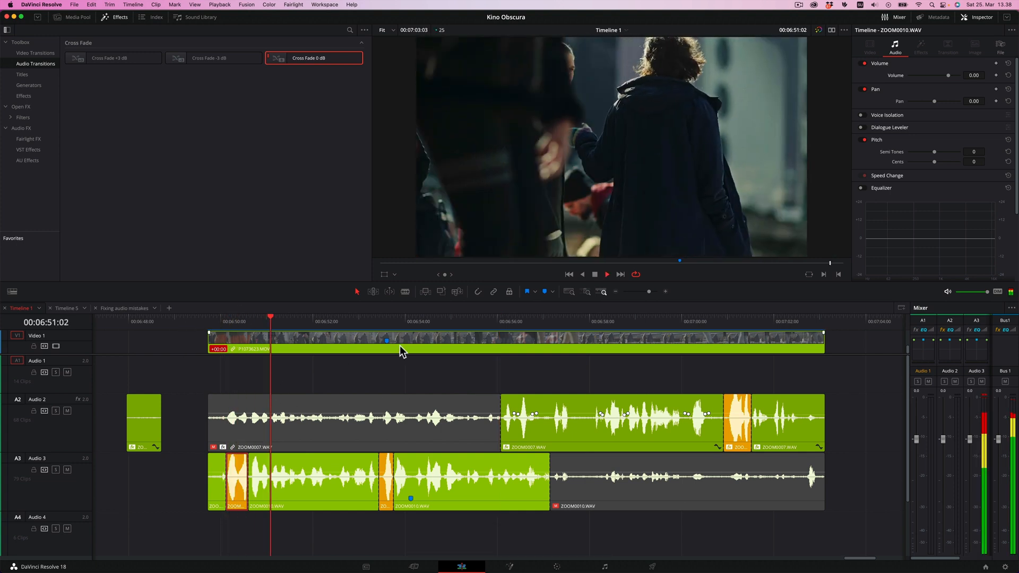
pyautogui.click(366, 319)
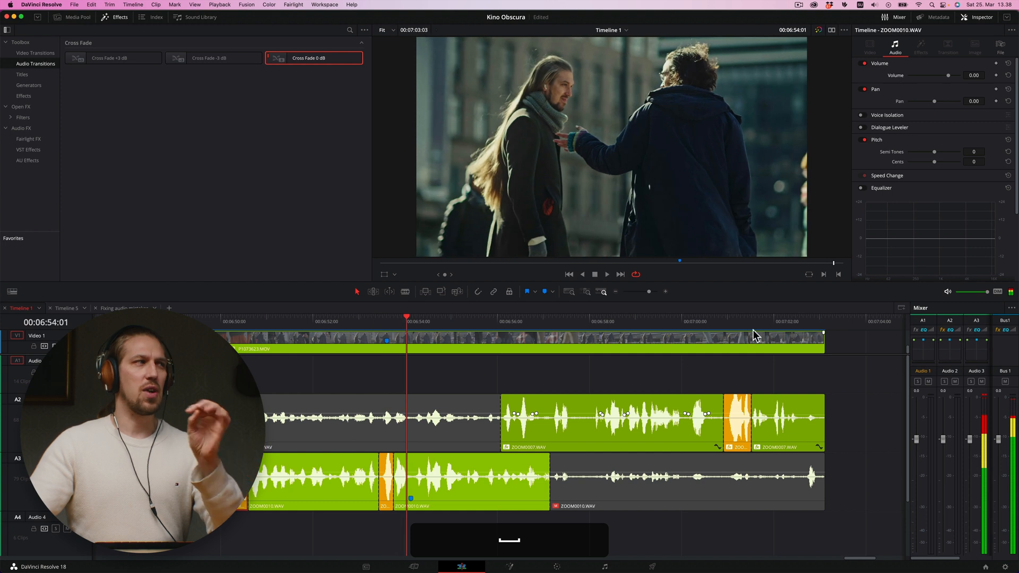
pyautogui.click(720, 319)
pyautogui.press('space')
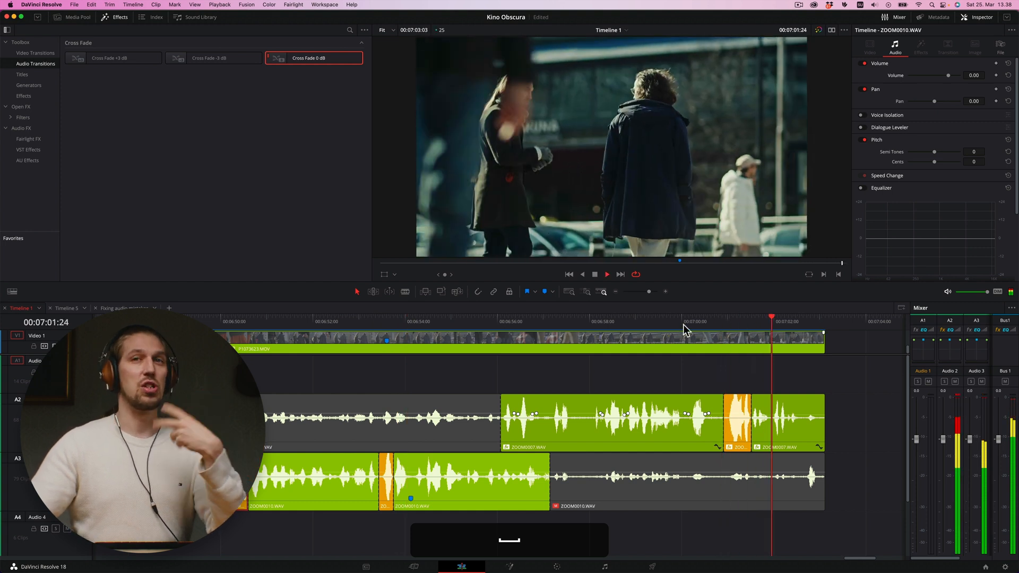
pyautogui.click(231, 321)
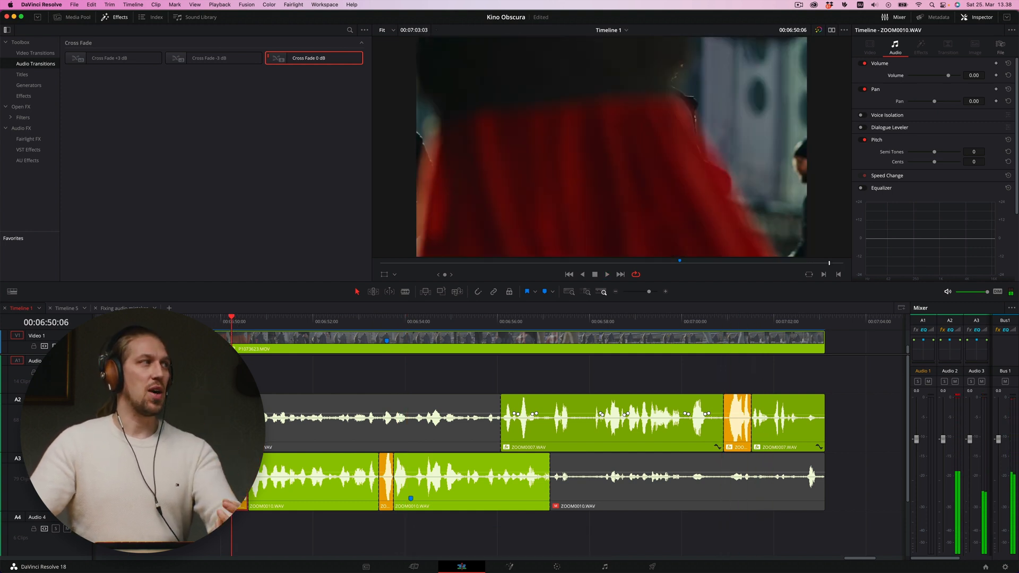
# - Lower the first orange ZOOM0010.WAV clip on Audio 3 to -2.50 dB and listen to it
pyautogui.keyDown('alt'); pyautogui.scroll(6, 494, 441); pyautogui.keyUp('alt')
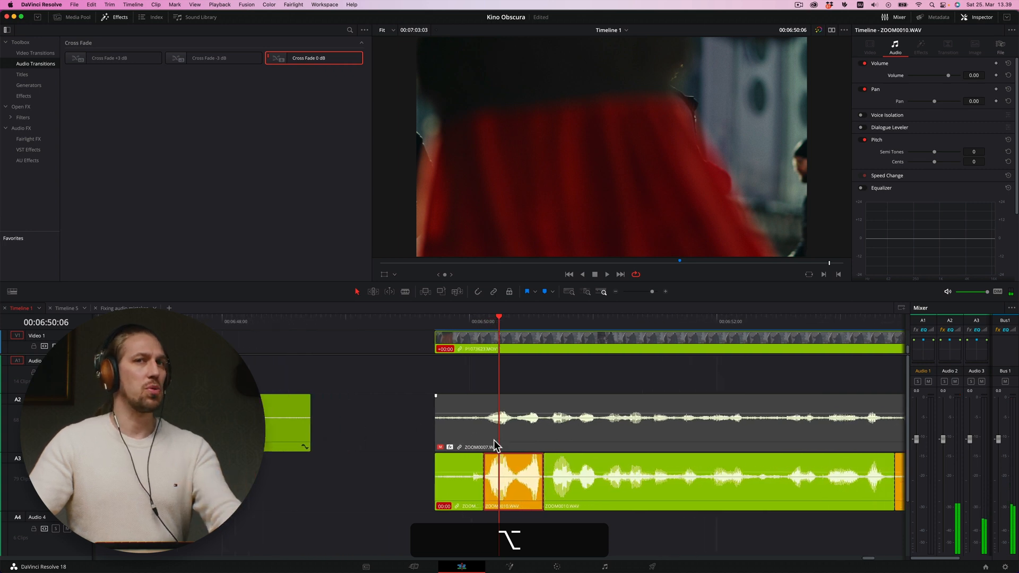
pyautogui.keyDown('alt'); pyautogui.scroll(3, 494, 440); pyautogui.keyUp('alt')
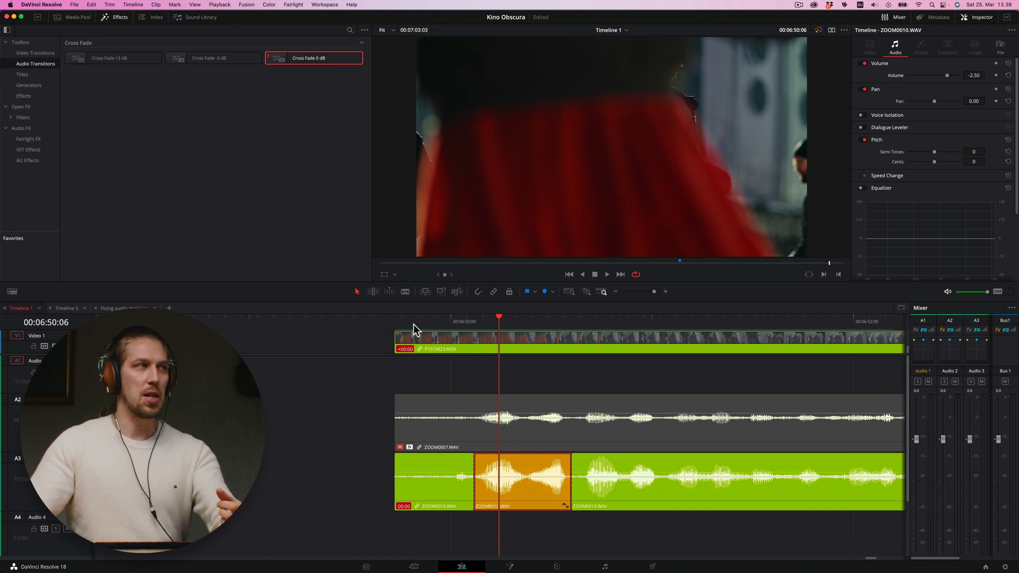
pyautogui.press('space')
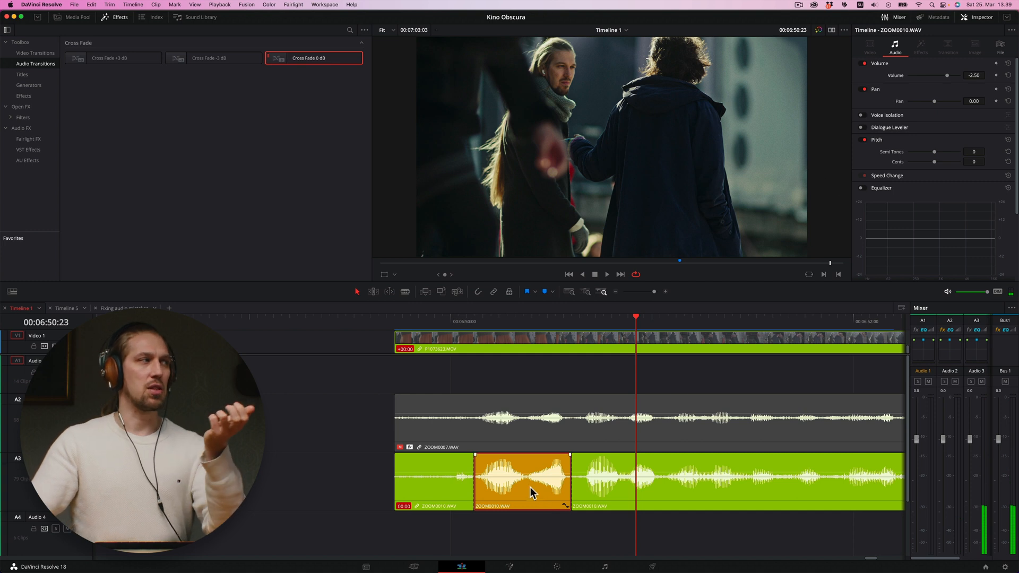
# - Enable Voice Isolation at 100 on the first orange ZOOM0010.WAV clip and replay the passage
pyautogui.click(862, 116)
pyautogui.click(270, 319)
pyautogui.press('space')
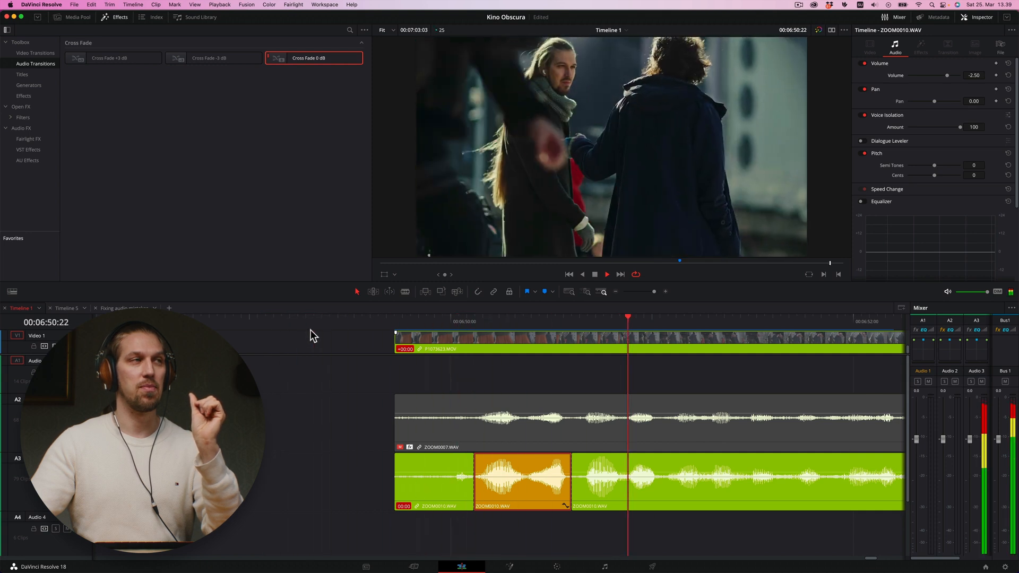
pyautogui.press('space')
# - Copy the ambience clip on Audio 2 above the first orange clip, trim it to the same length and play the result
pyautogui.scroll(-2, 386, 411)
pyautogui.hscroll(-3, 386, 411)
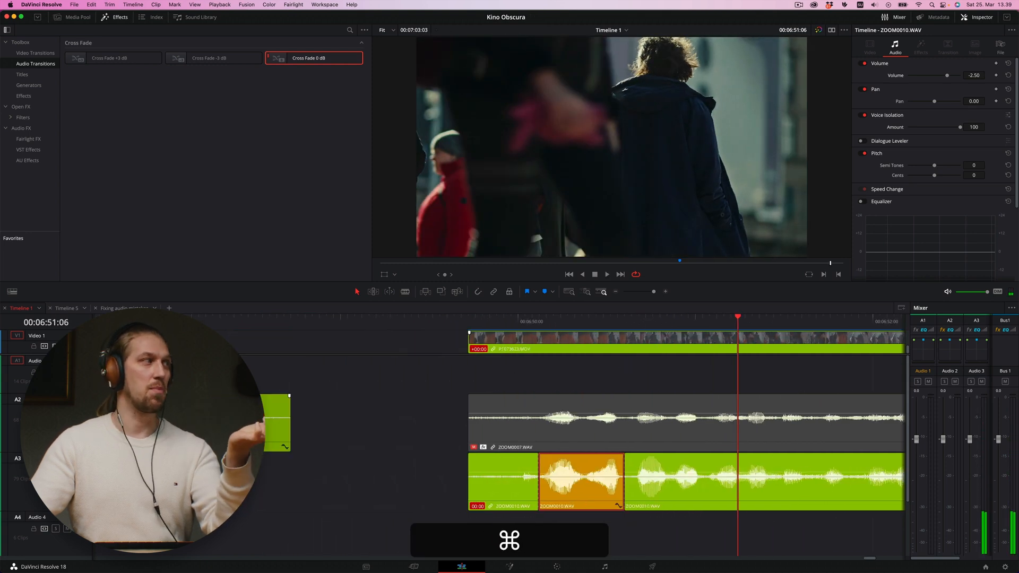
pyautogui.moveTo(248, 431); pyautogui.dragTo(419, 430)
pyautogui.moveTo(563, 424); pyautogui.dragTo(579, 418)
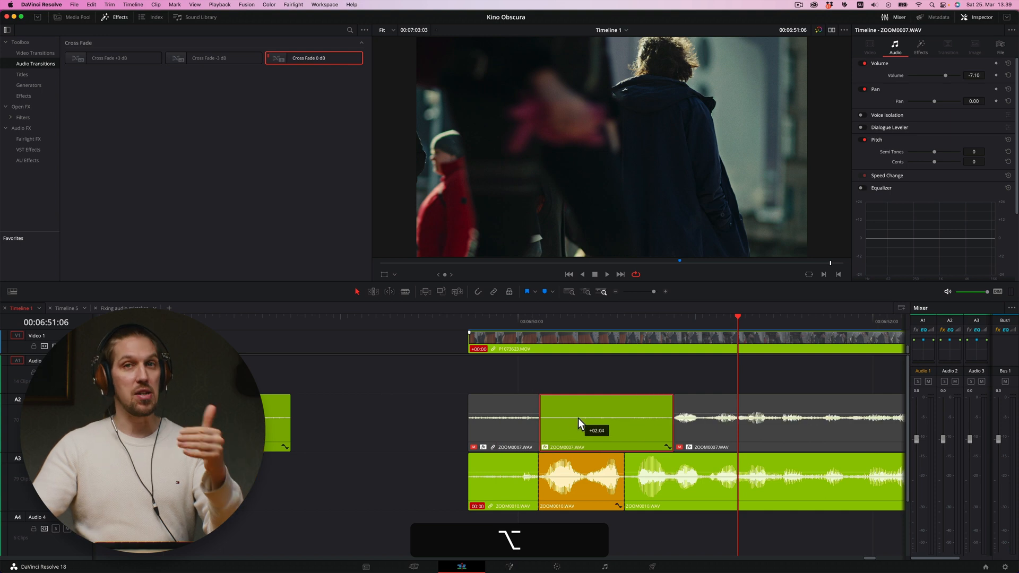
pyautogui.moveTo(672, 423); pyautogui.dragTo(625, 423)
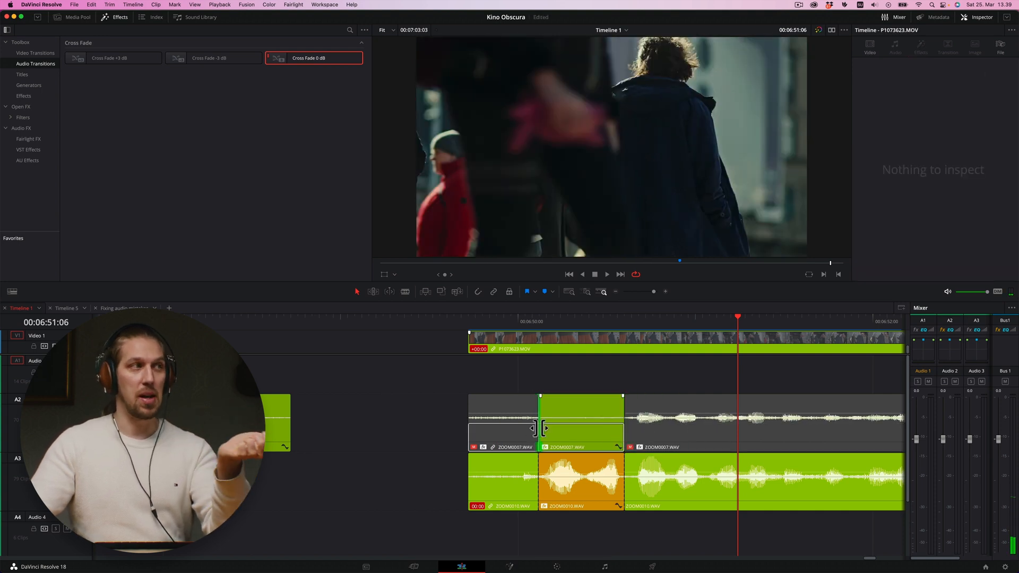
pyautogui.click(347, 323)
pyautogui.press('space')
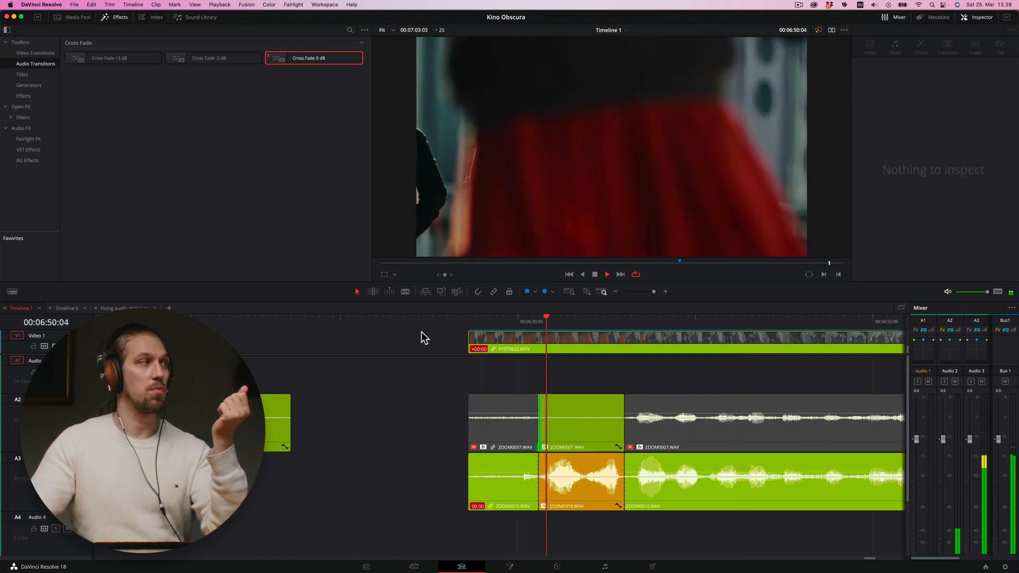
pyautogui.scroll(-3, 470, 366)
pyautogui.press('alt+super+space')
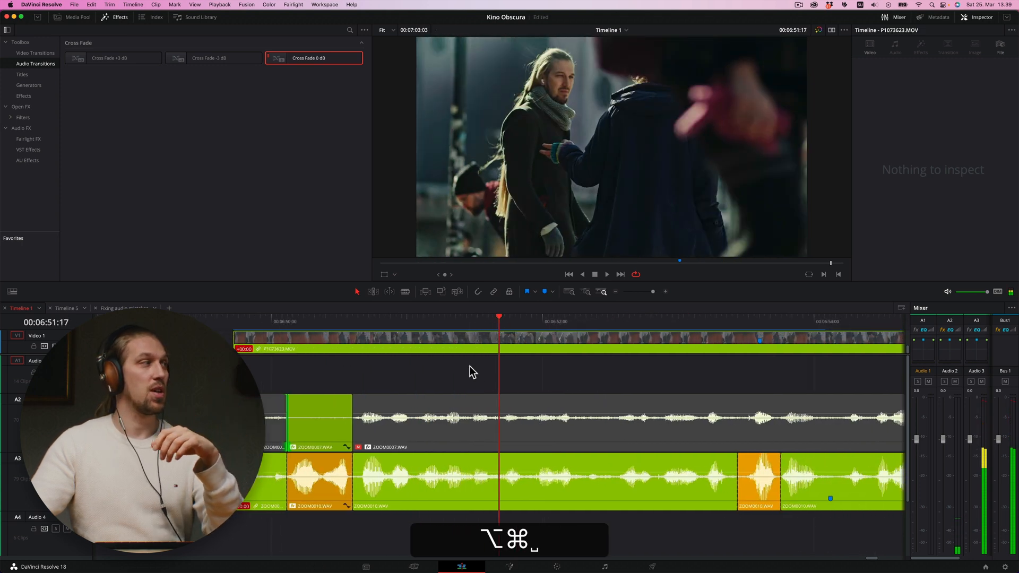
# - Play the passage around the second orange clip on Audio 3 and turn that clip's volume far down
pyautogui.click(627, 325)
pyautogui.press('space')
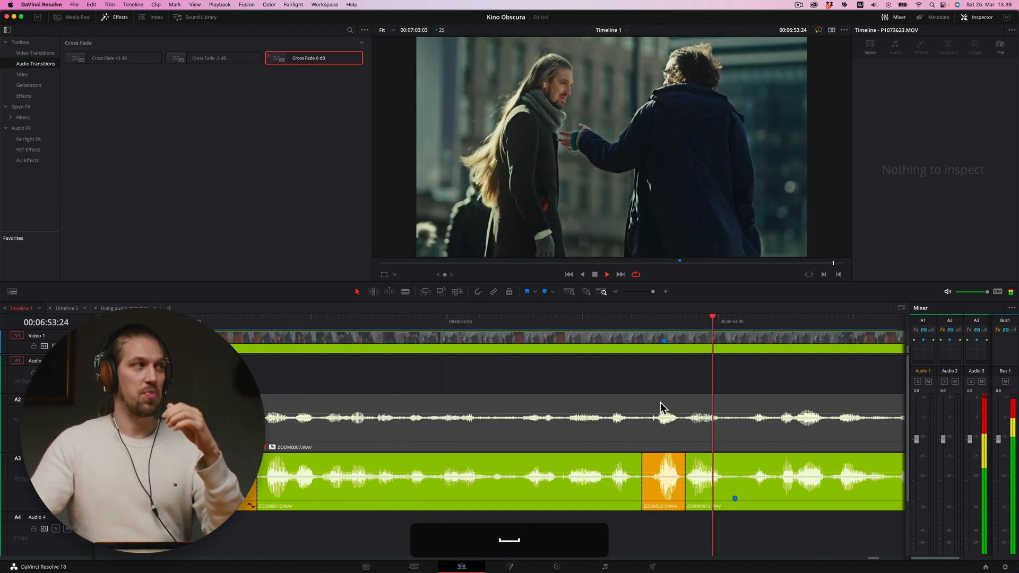
pyautogui.press('space')
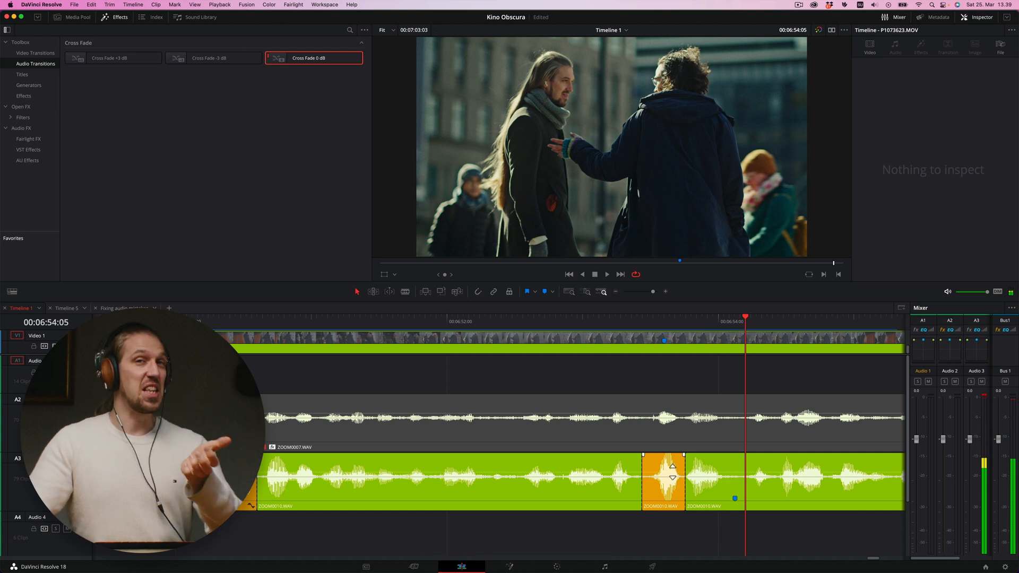
# - Copy the ambience clip on Audio 2 above the second orange clip, trim it to match and listen to the passage
pyautogui.scroll(-3, 660, 445)
pyautogui.hscroll(-3, 661, 447)
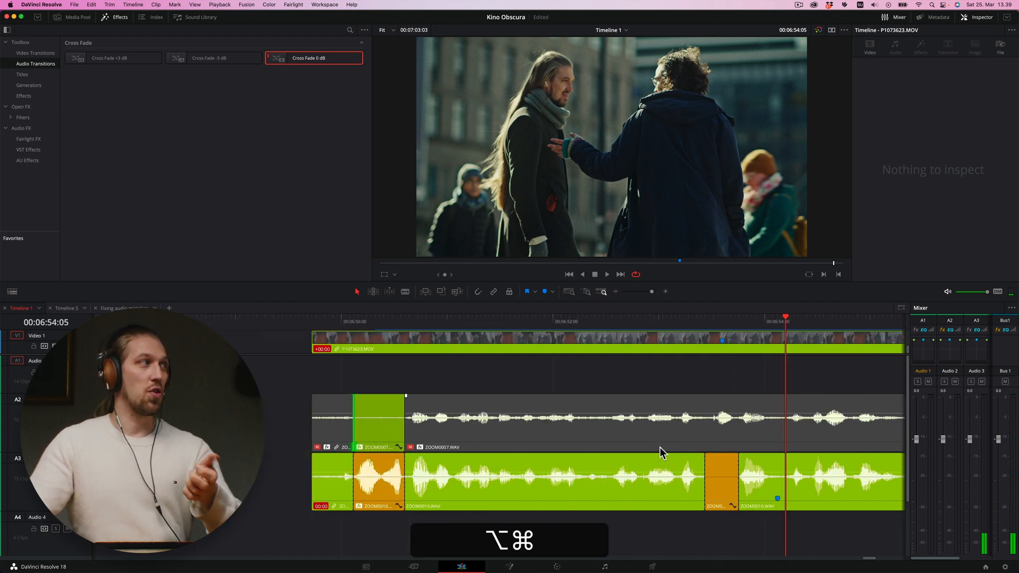
pyautogui.moveTo(660, 447); pyautogui.dragTo(724, 439)
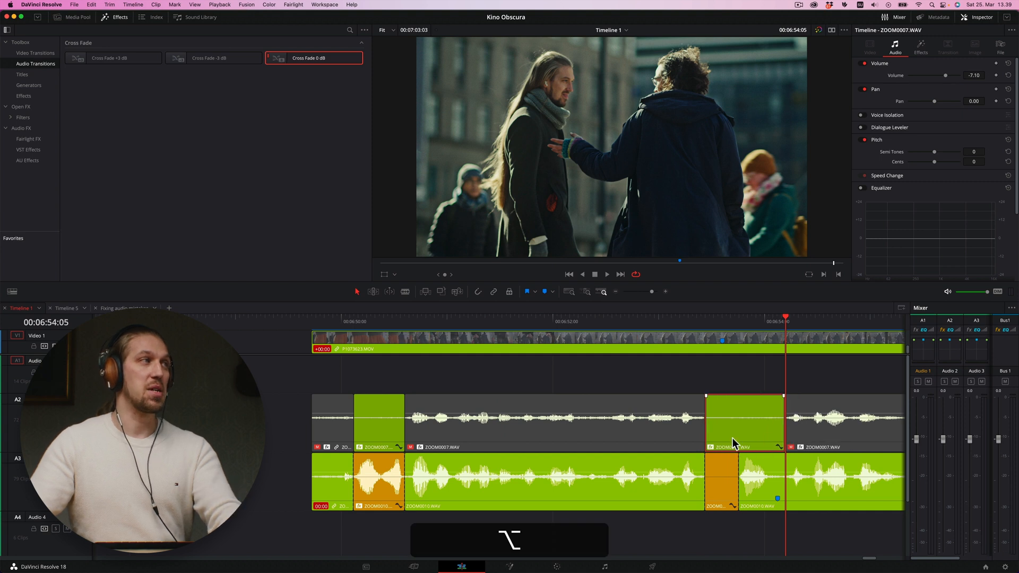
pyautogui.moveTo(785, 433); pyautogui.dragTo(739, 440)
pyautogui.press('space')
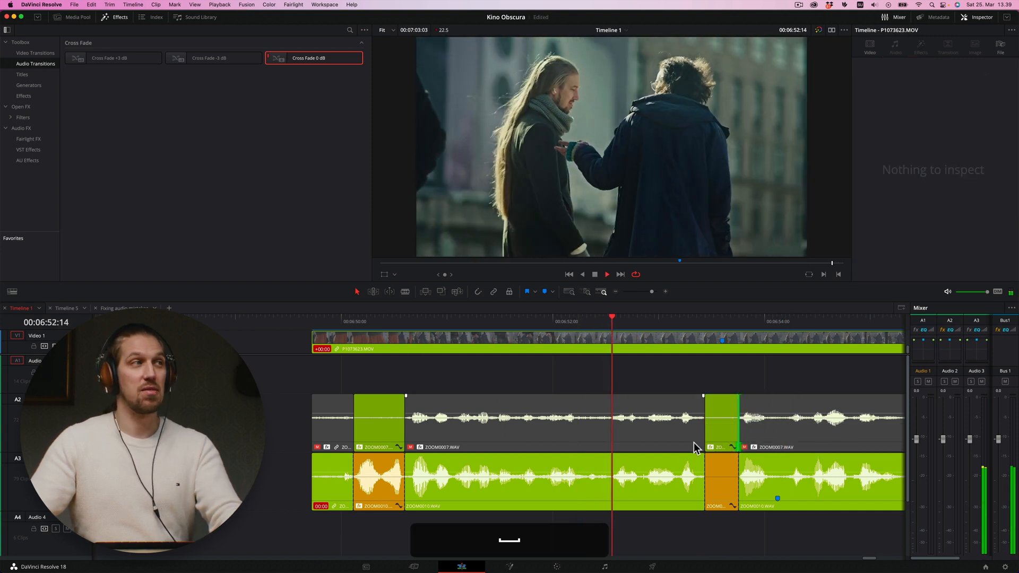
pyautogui.hscroll(3, 693, 443)
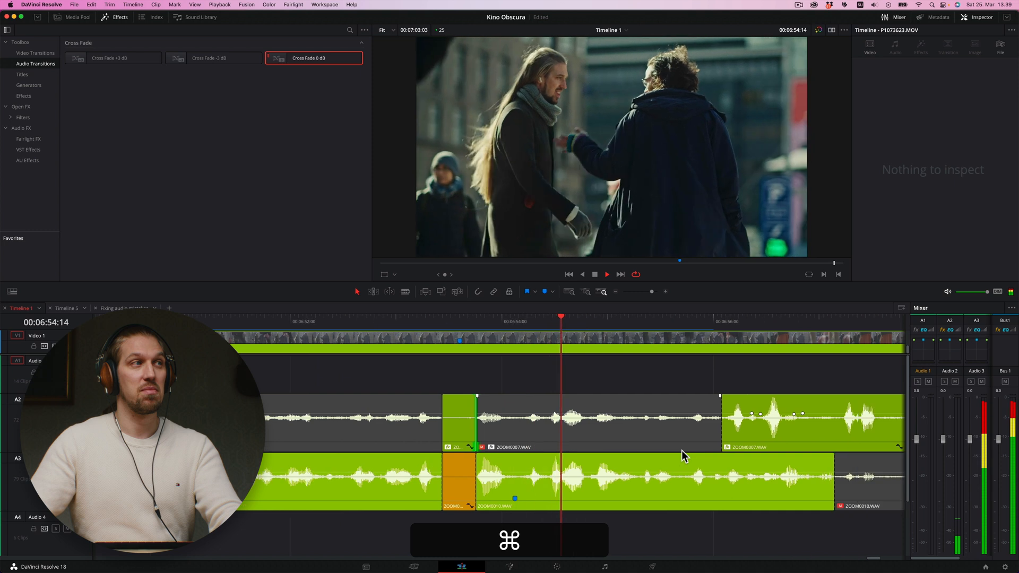
pyautogui.press('space')
# - Raise the volume of the ambience clip above the second orange clip to -4.60 dB and replay the passage
pyautogui.click(463, 411)
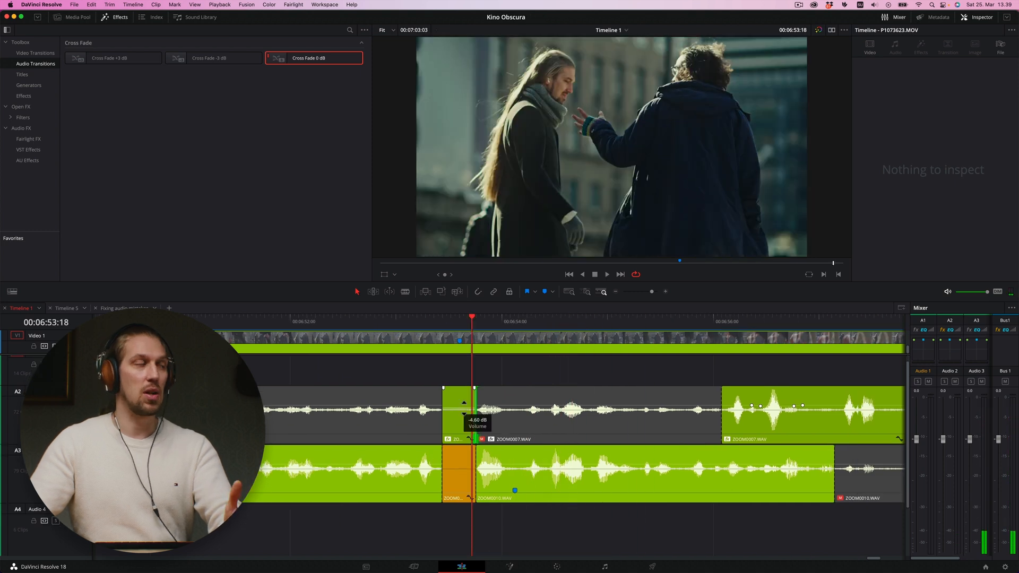
pyautogui.click(341, 321)
pyautogui.press('space')
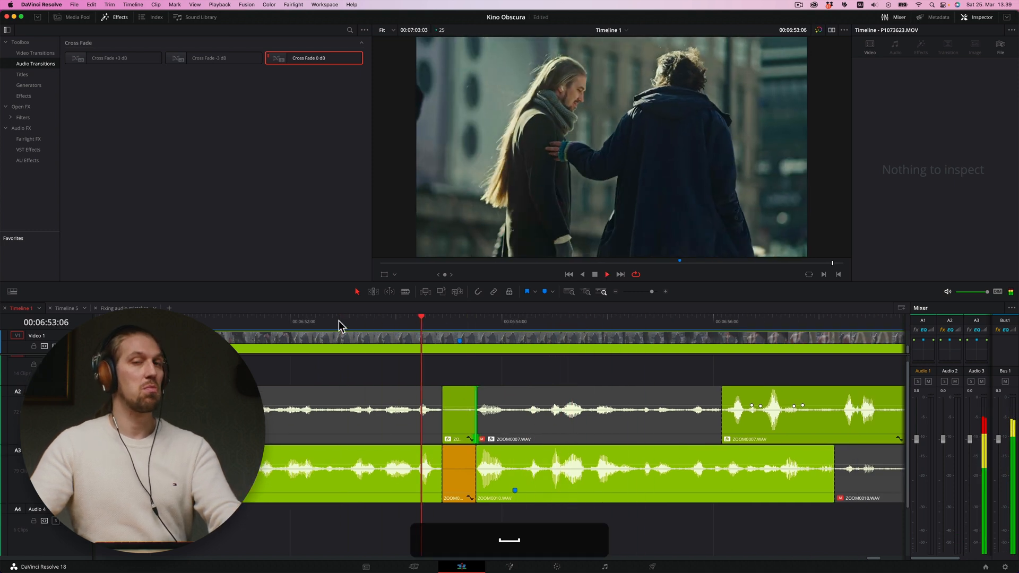
pyautogui.scroll(-5, 484, 425)
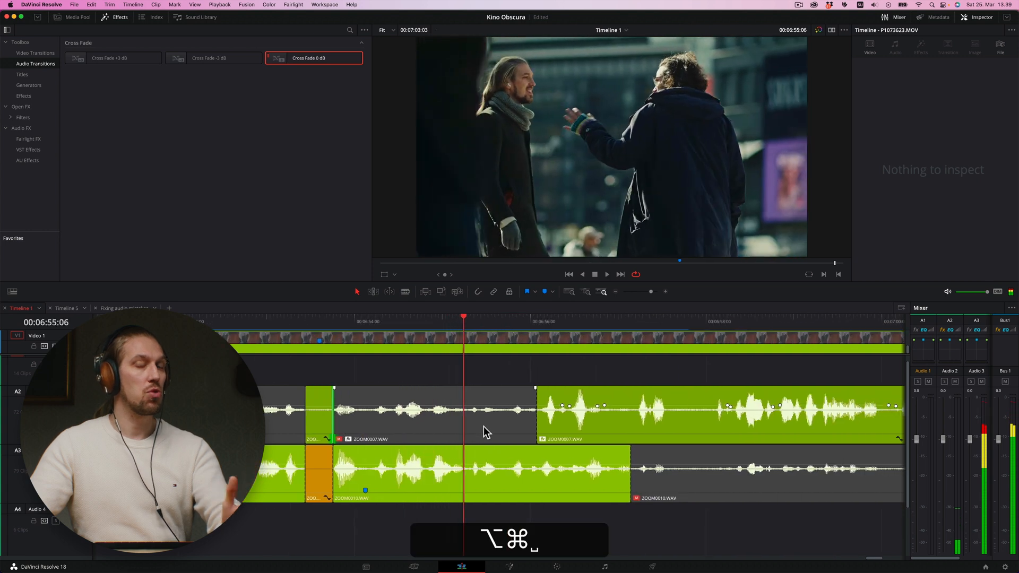
# - Listen to the orange ZOOM0007.WAV clip near the end of Audio 2 and lower its volume
pyautogui.scroll(-3, 483, 425)
pyautogui.press('space')
pyautogui.press('space')
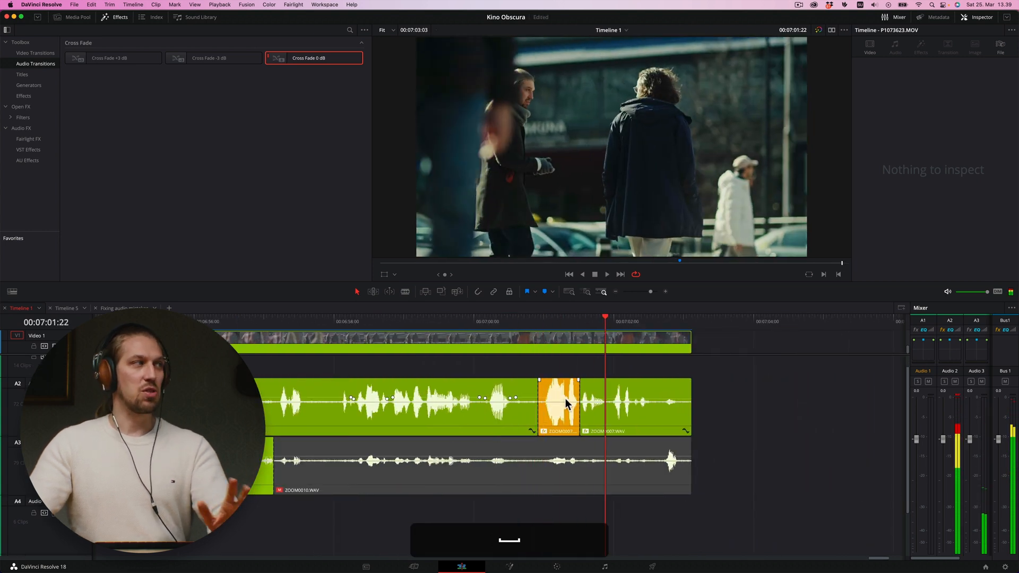
pyautogui.scroll(1, 567, 355)
pyautogui.click(453, 321)
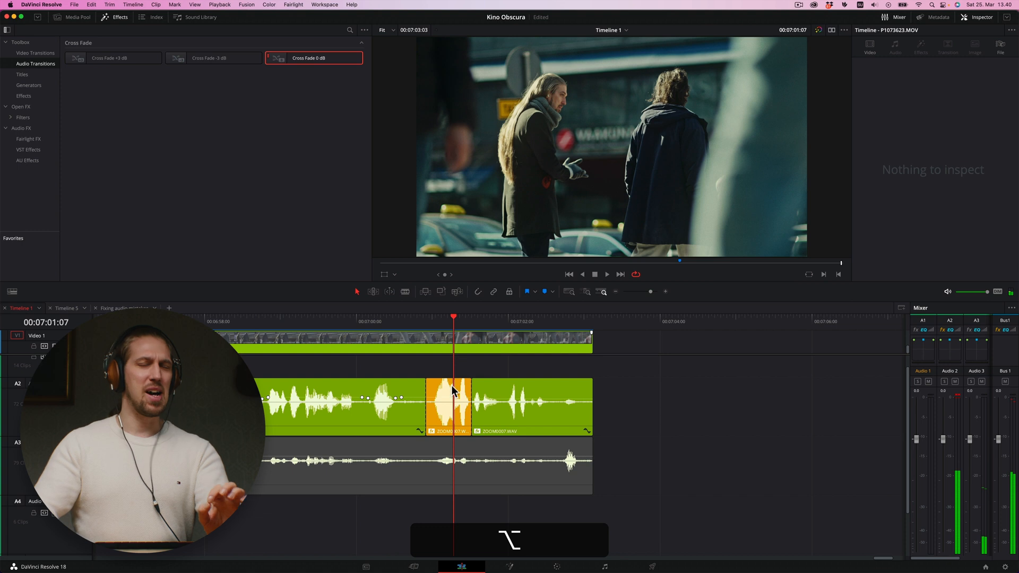
pyautogui.scroll(4, 451, 385)
pyautogui.scroll(3, 490, 408)
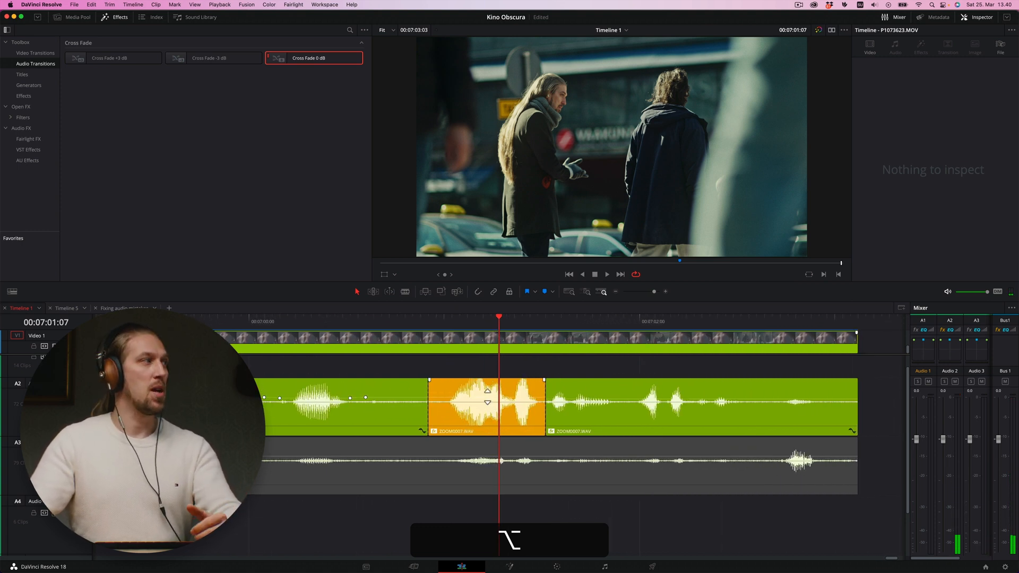
pyautogui.moveTo(488, 397); pyautogui.dragTo(488, 398)
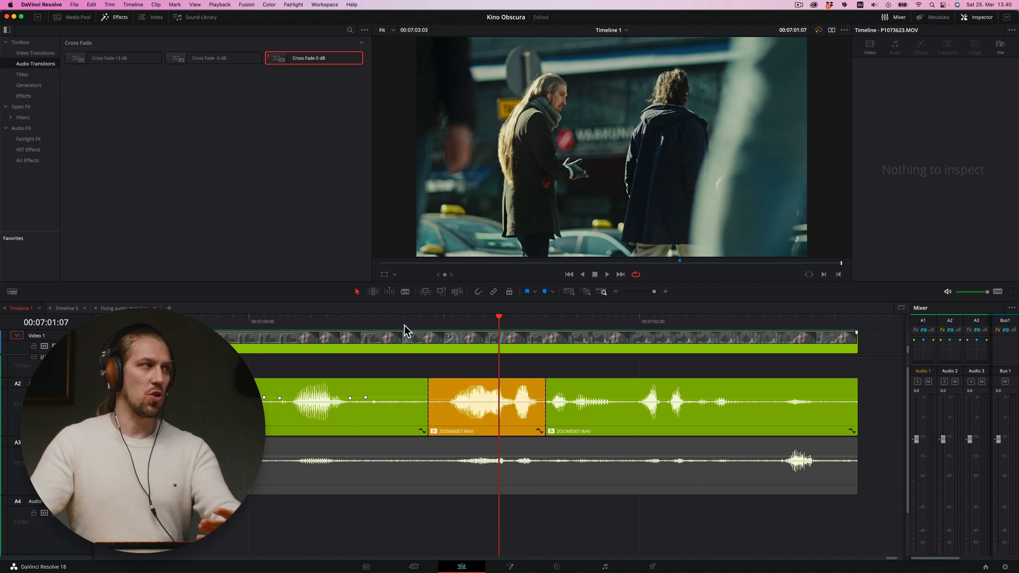
# - Play the passage around the orange ZOOM0007.WAV clip near the end of Audio 2 and turn on Voice Isolation for that clip
pyautogui.press('space')
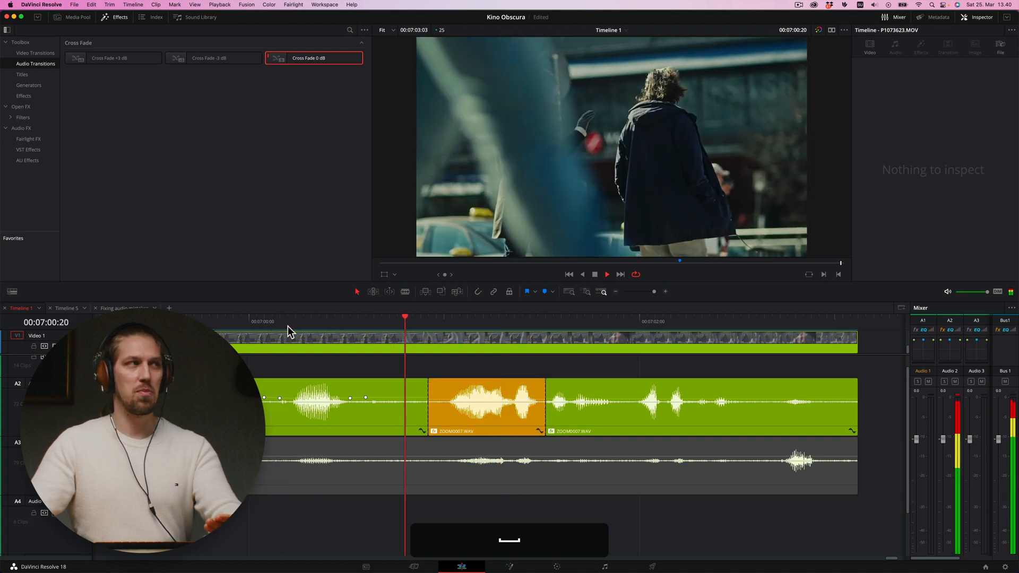
pyautogui.press('space')
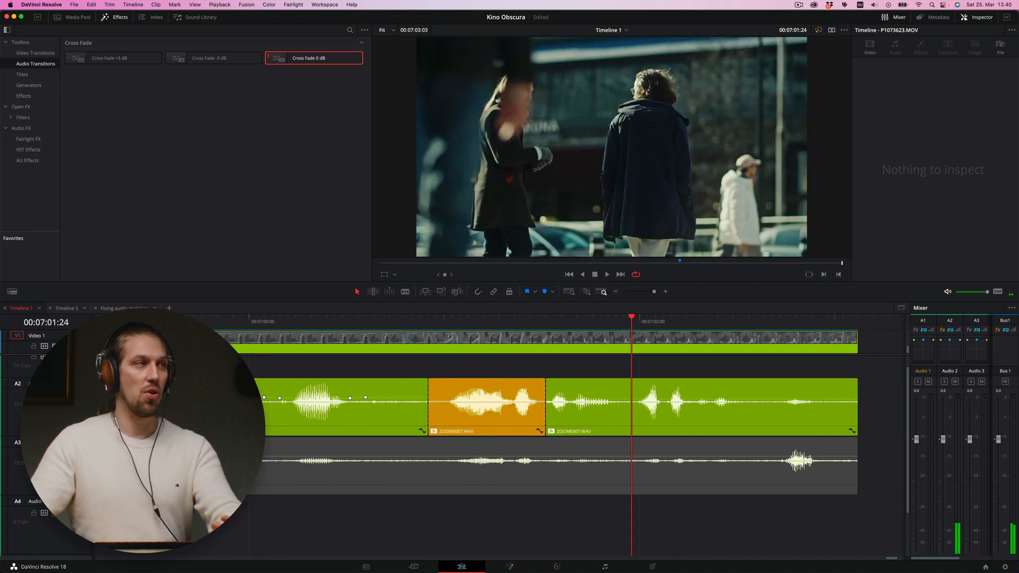
pyautogui.press('space')
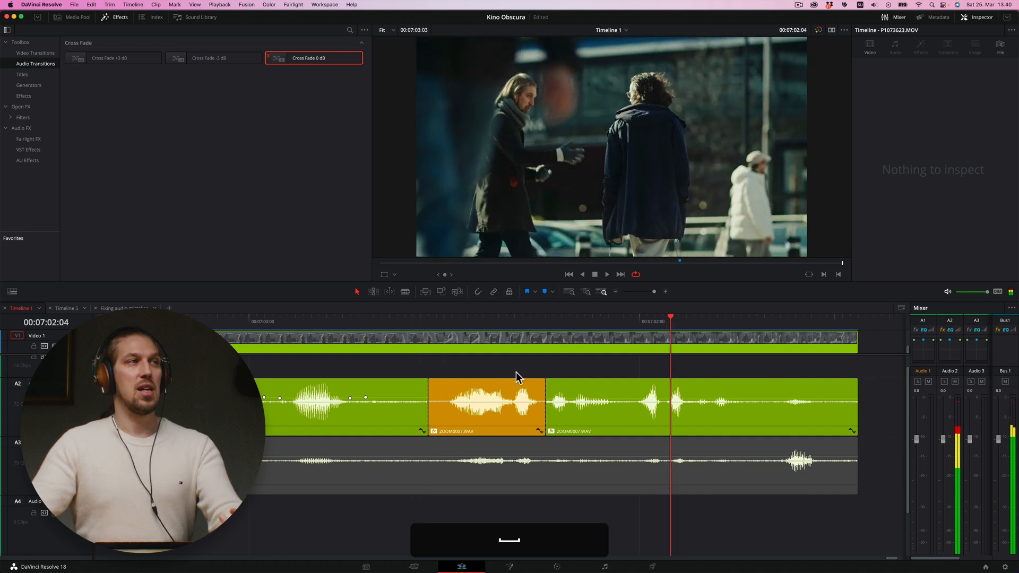
pyautogui.click(517, 381)
pyautogui.click(861, 116)
# - Place a copy of the ambience clip on Audio 1 above the orange clip near the timeline's end and listen to the passage
pyautogui.scroll(-2, 422, 392)
pyautogui.scroll(-3, 425, 393)
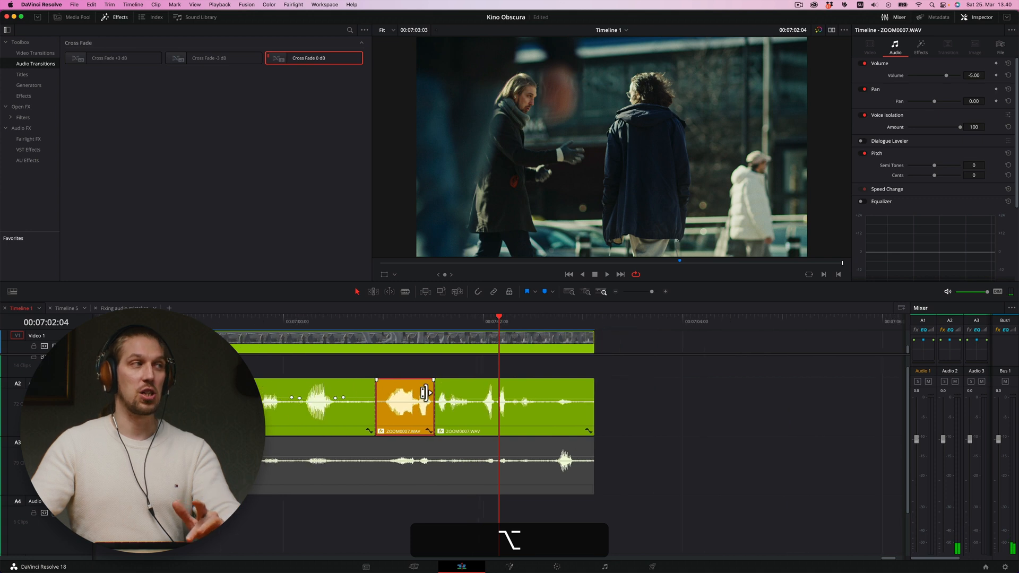
pyautogui.scroll(3, 768, 365)
pyautogui.moveTo(393, 419); pyautogui.dragTo(392, 364)
pyautogui.click(293, 329)
pyautogui.press('space')
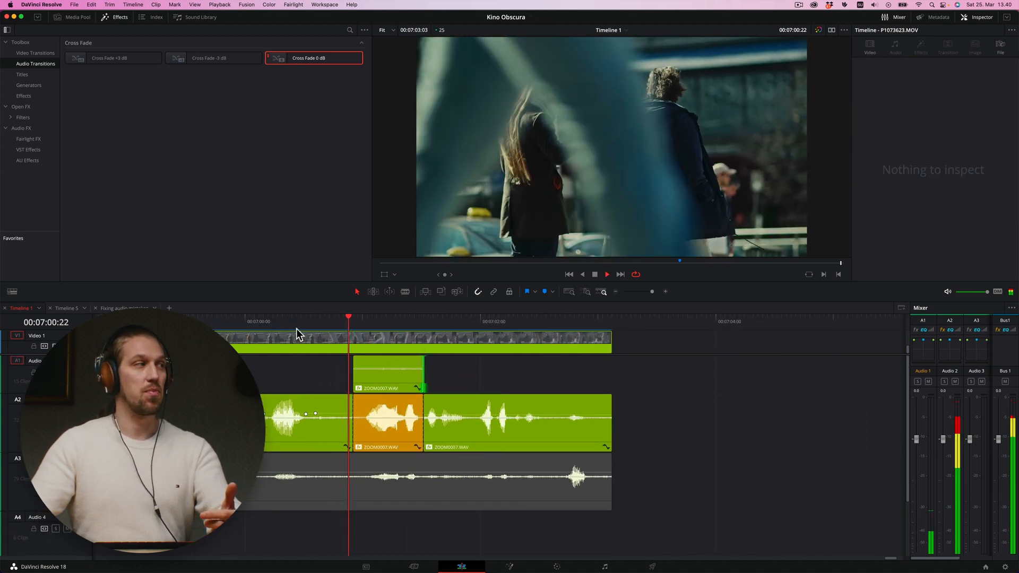
pyautogui.press('space')
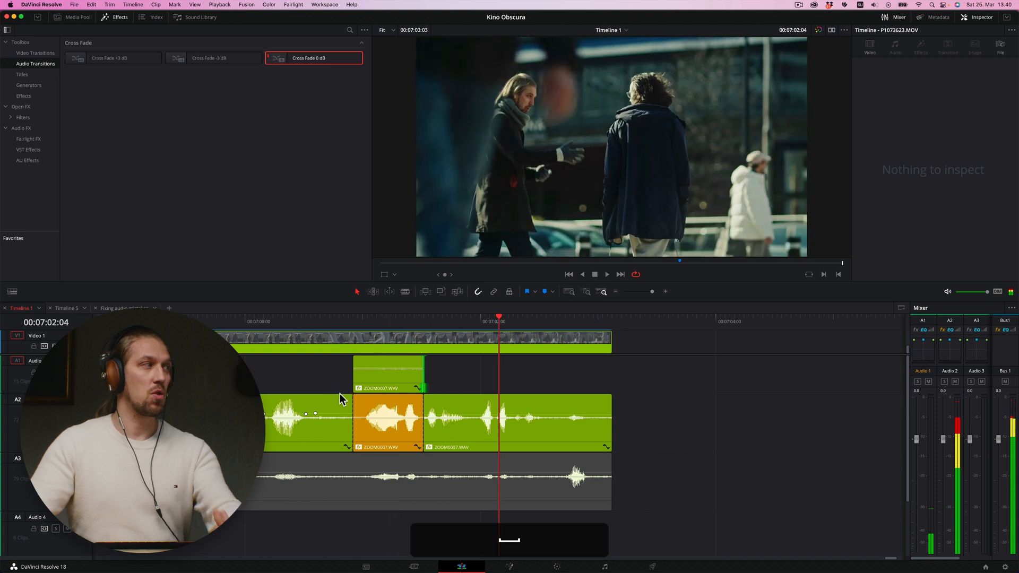
# - Select the orange clip near the end of Audio 2 and replay the closing dialogue from just after 00:06:59
pyautogui.click(389, 405)
pyautogui.click(207, 320)
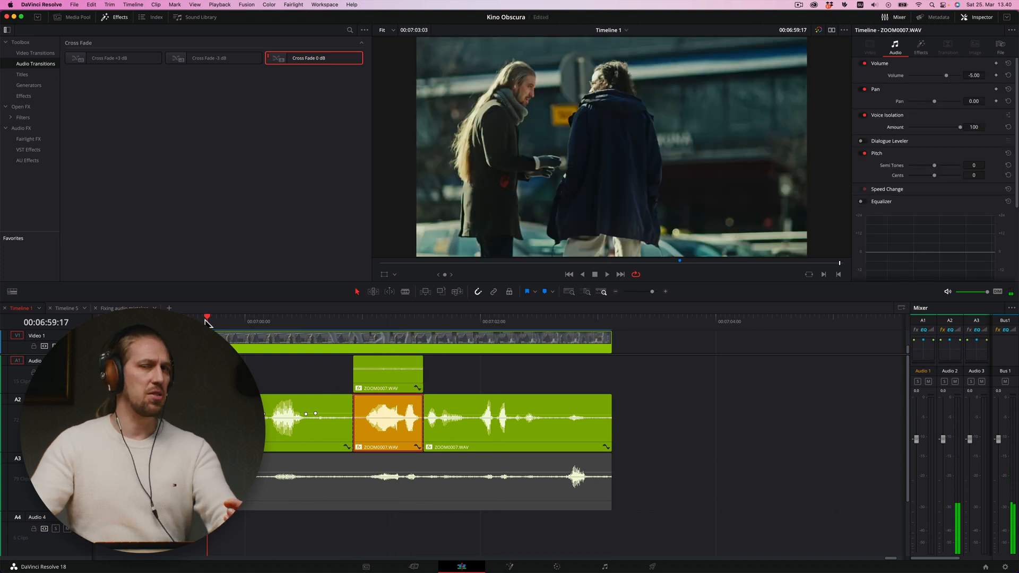
pyautogui.press('space')
pyautogui.scroll(-3, 377, 379)
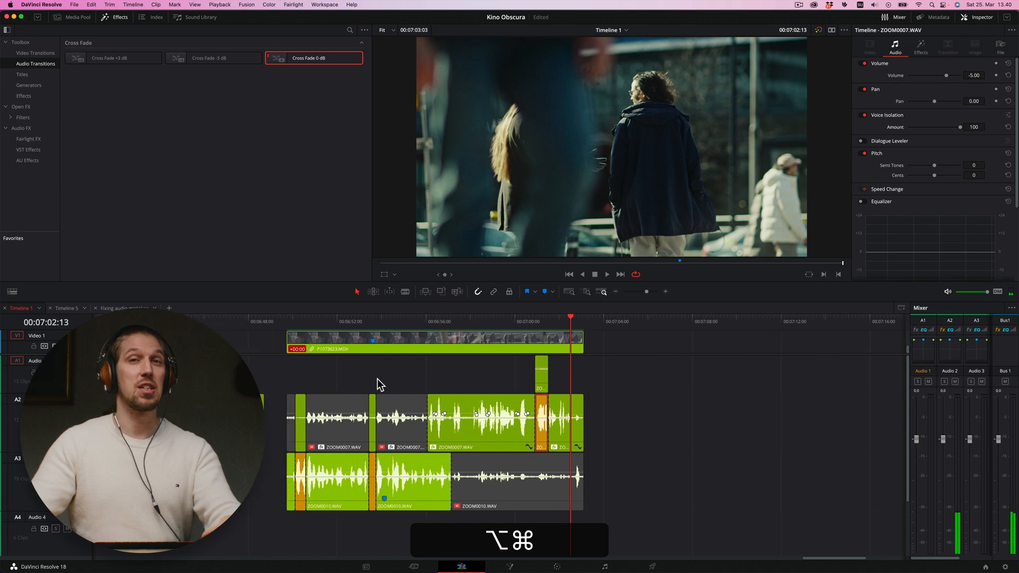